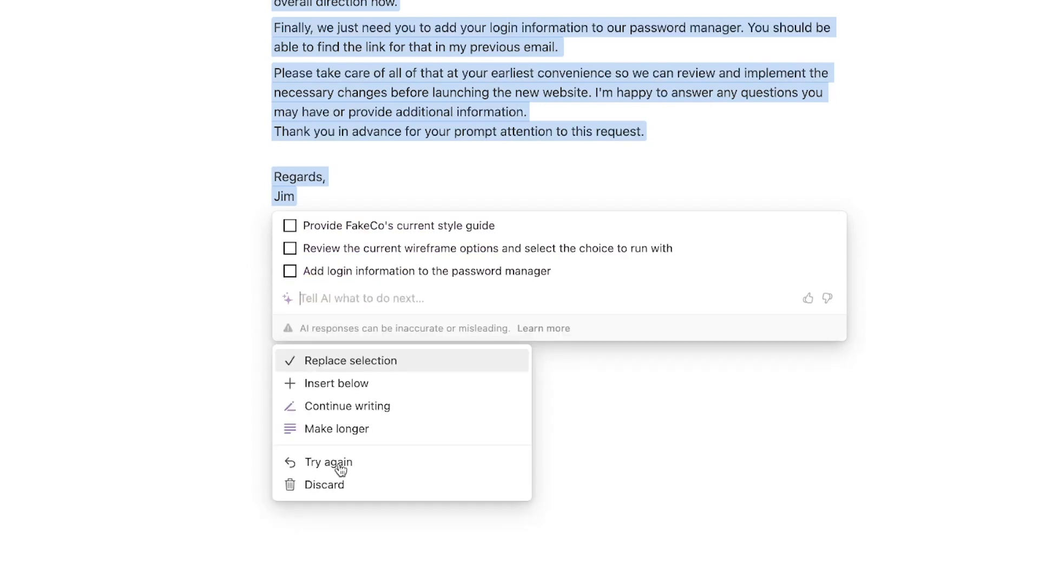
- Regenerate the AI action items for the email and insert the checklist below the sign-off
left_click(340, 468)
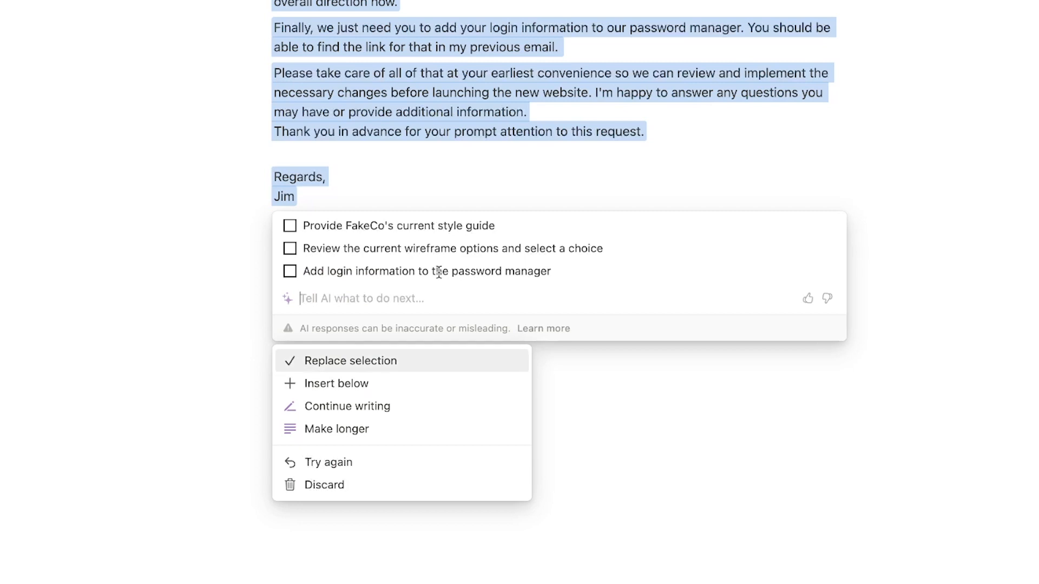
left_click(352, 387)
left_click(458, 472)
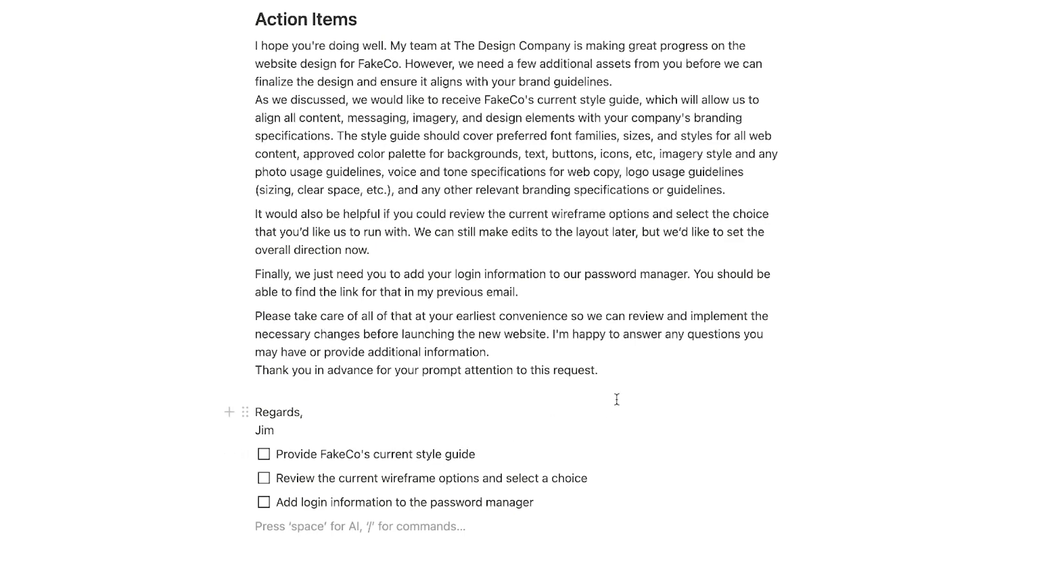
- Try an AI translation of the email's body text into Korean and discard the result
left_click_drag(634, 374, 367, 180)
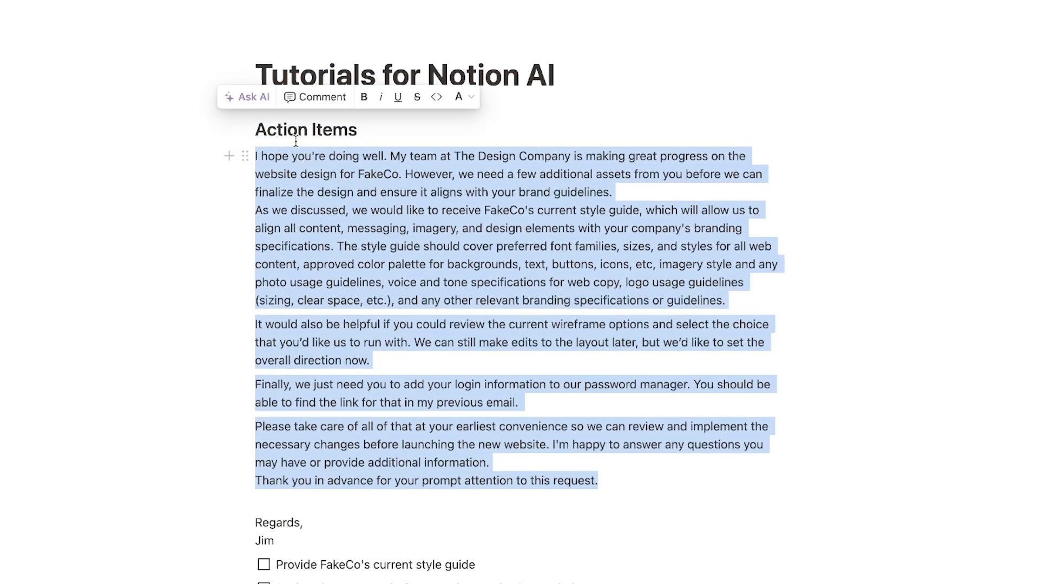
left_click(262, 97)
scroll(334, 437, "down", 3)
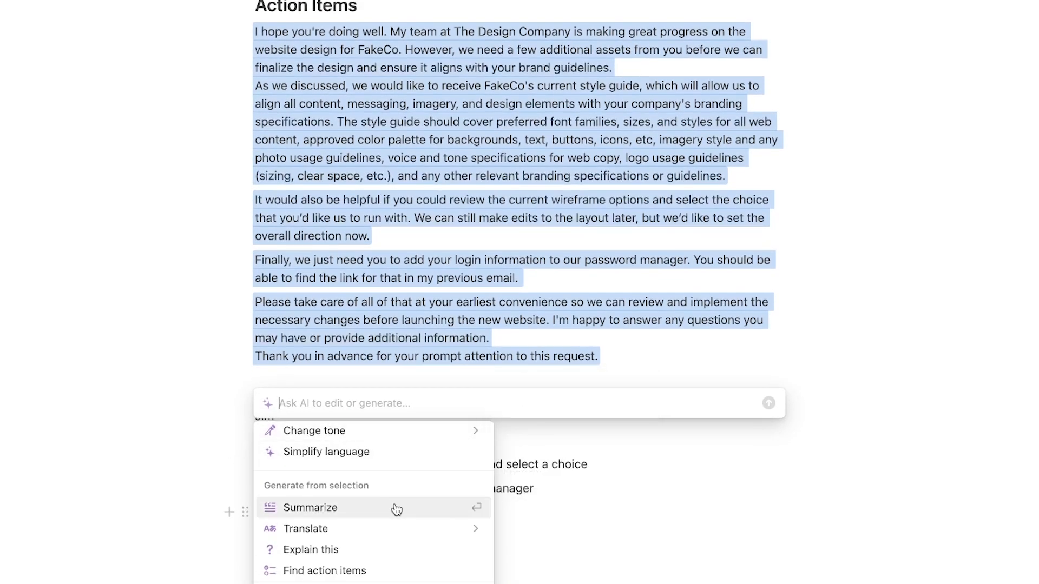
mouse_move(367, 534)
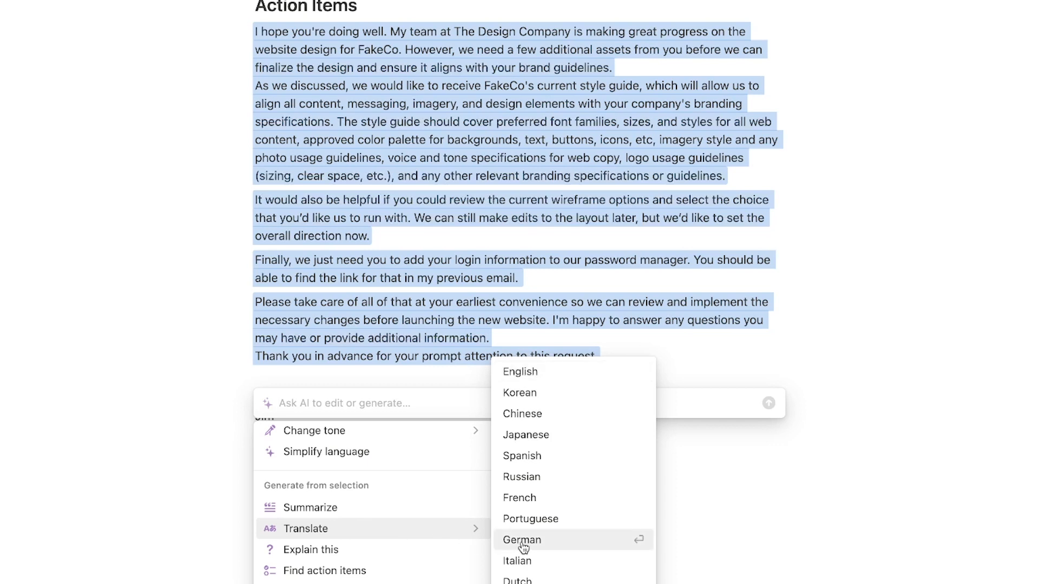
left_click(539, 392)
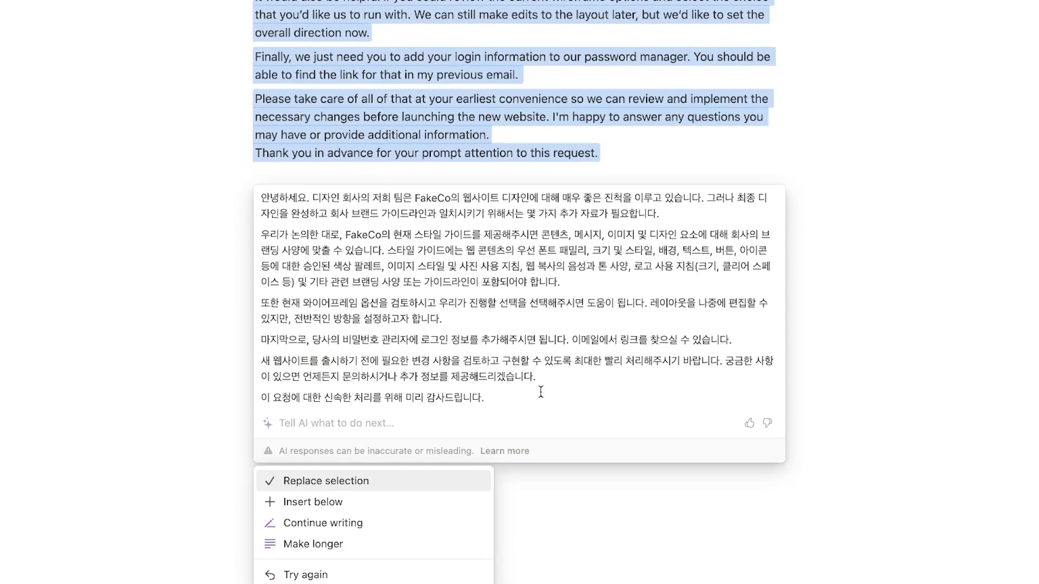
key("Escape")
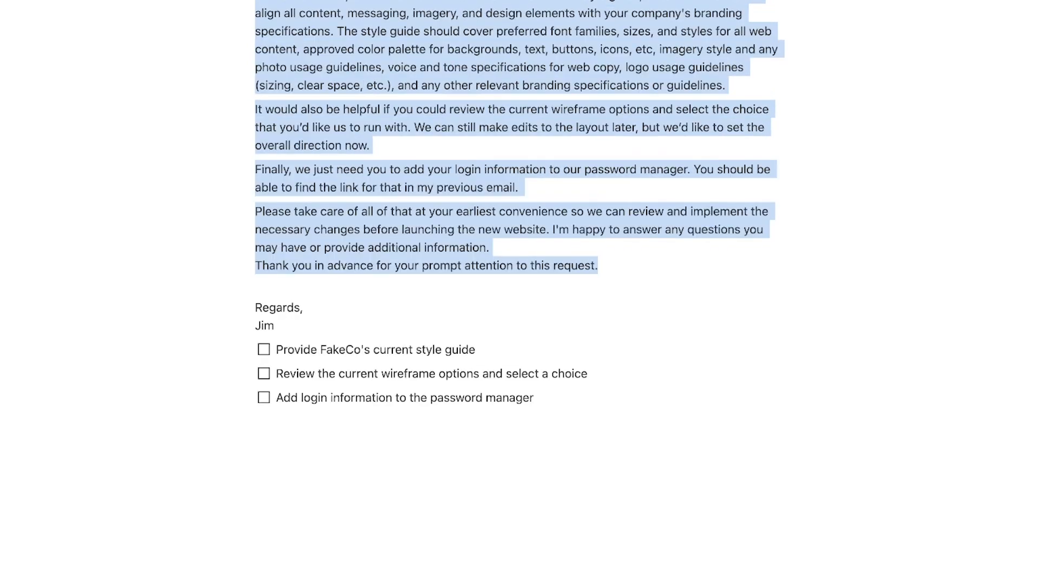
- Translate the email's body text into Spanish with AI and insert the translation below the original
key("super+j")
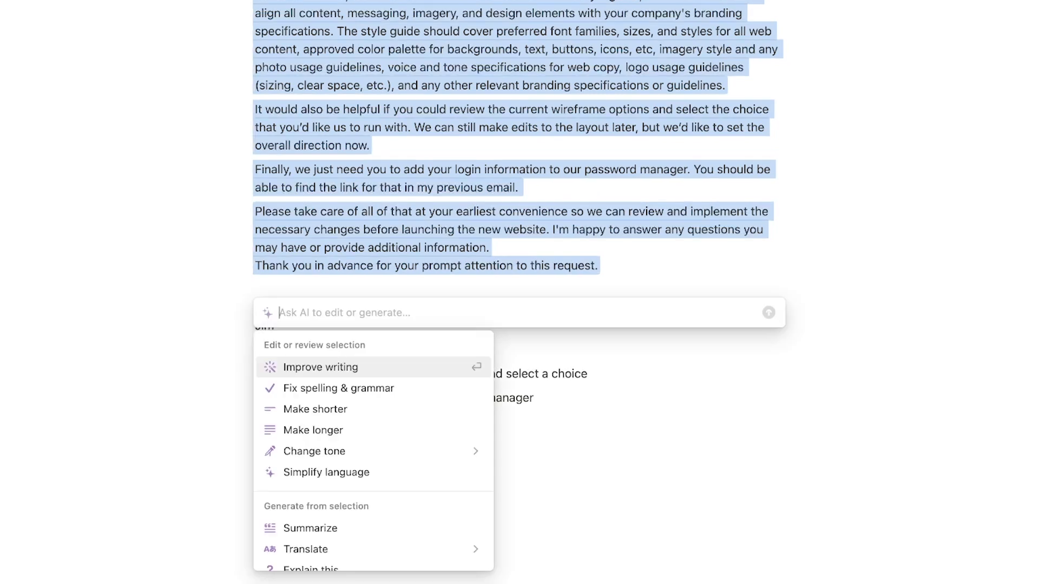
mouse_move(346, 556)
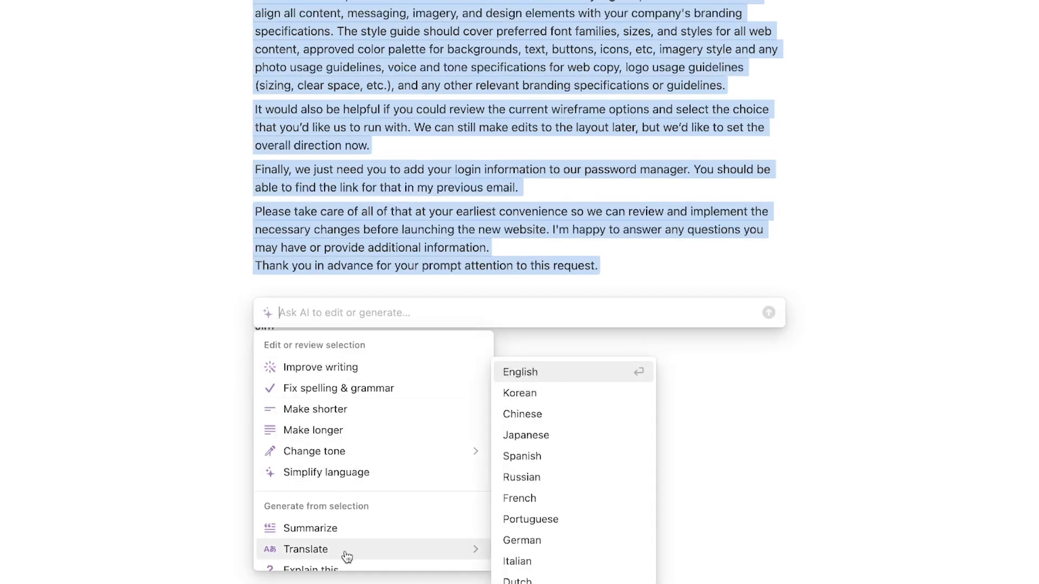
left_click(553, 460)
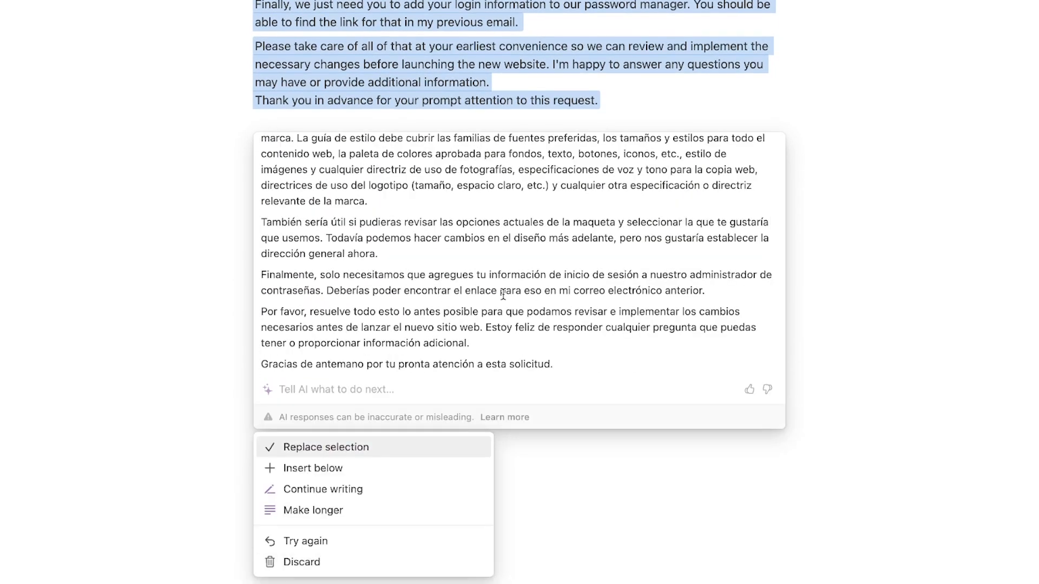
left_click(297, 464)
scroll(408, 373, "down", 5)
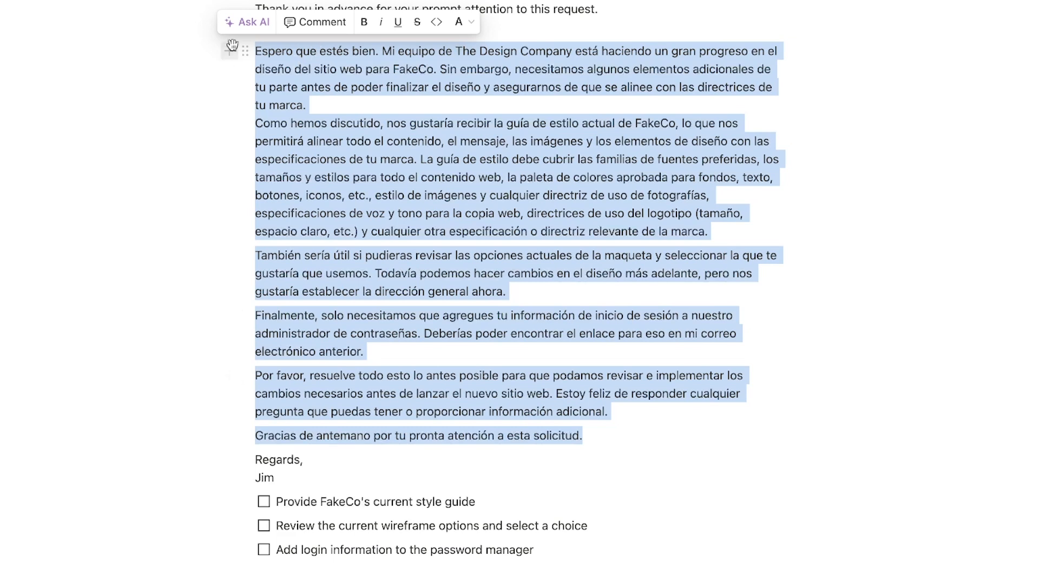
- Find action items in the Spanish email text with AI and insert the checklist directly below it
left_click(245, 25)
scroll(339, 496, "down", 3)
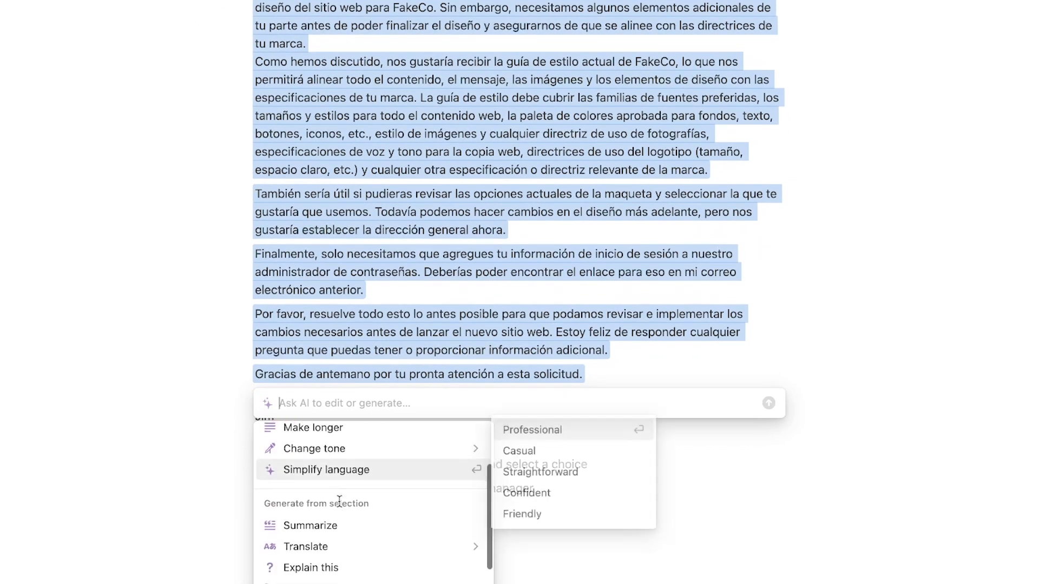
left_click(346, 570)
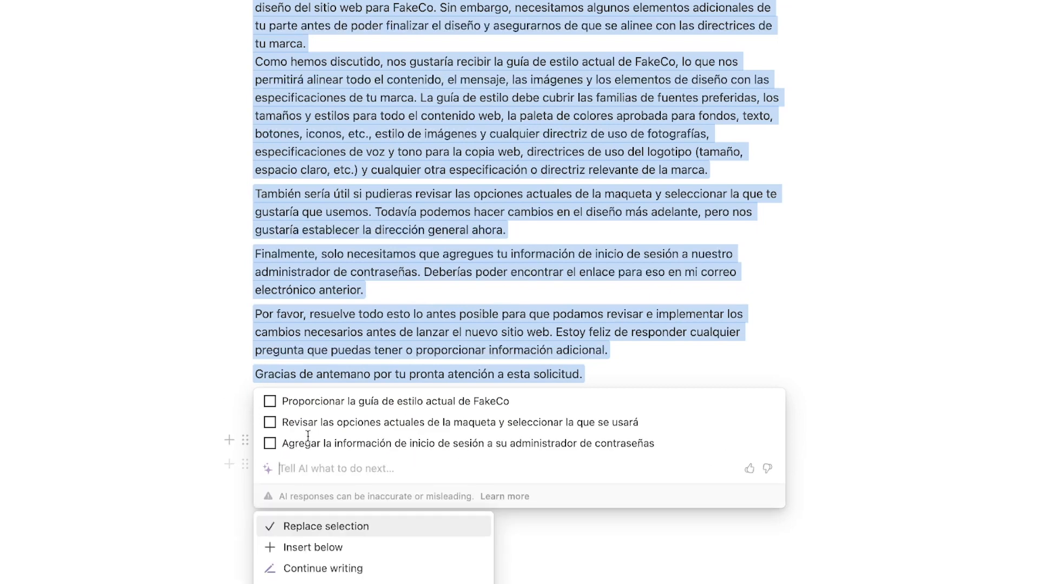
left_click(323, 545)
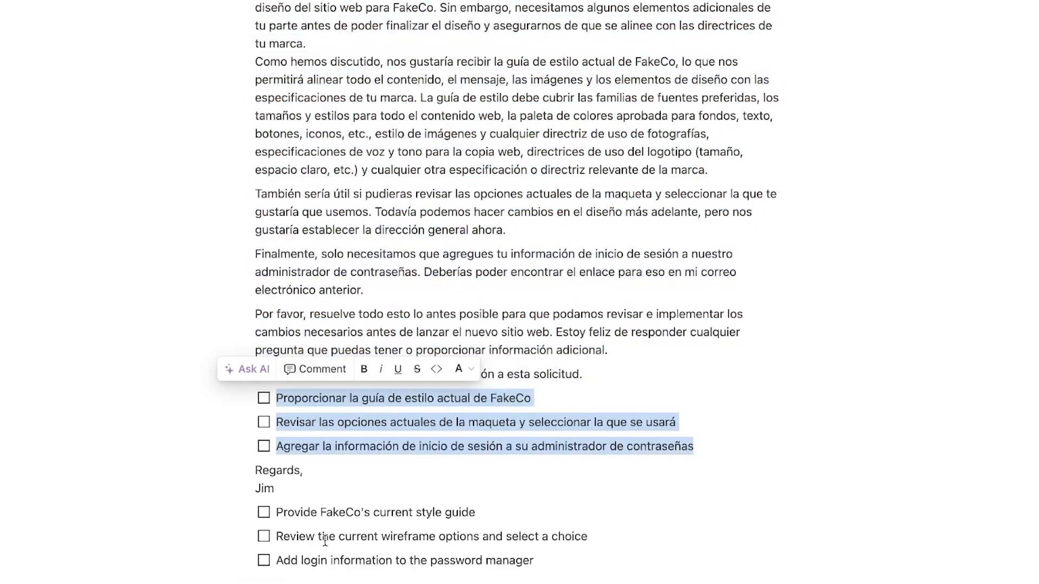
left_click(181, 415)
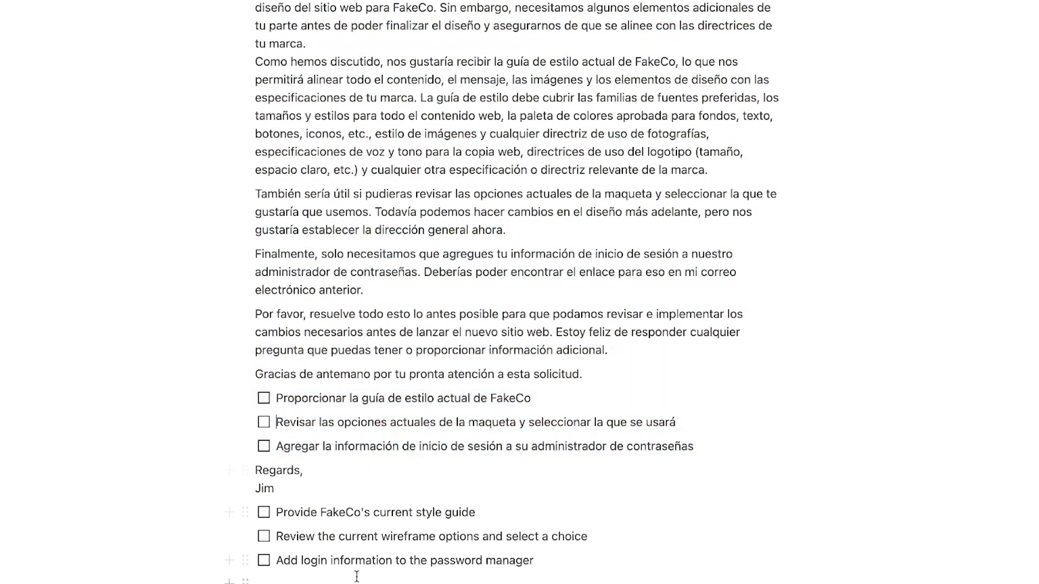
left_click_drag(307, 488, 222, 466)
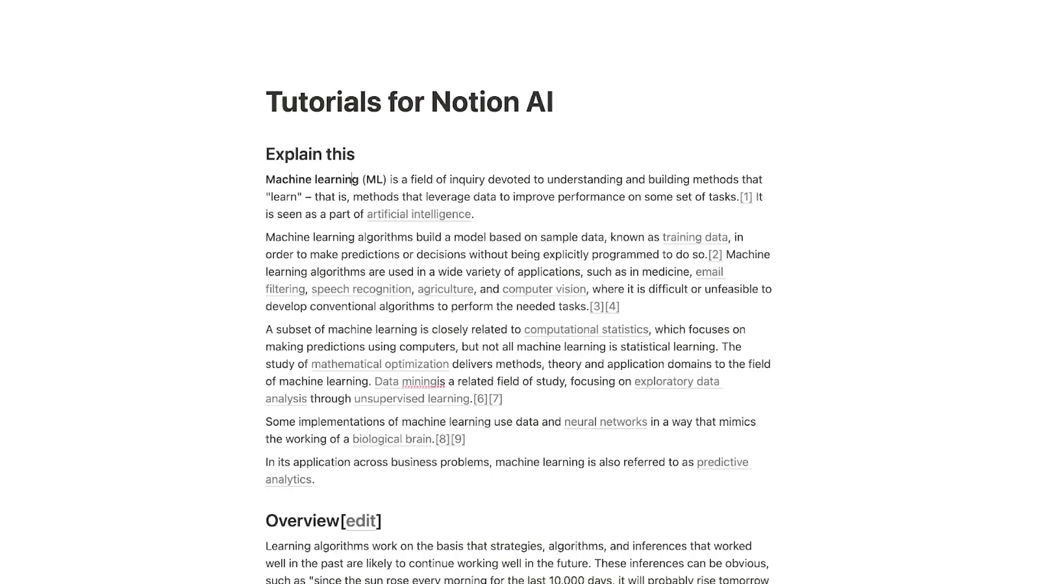
- Have AI explain the machine learning article through the end of its Embedded Machine Learning section, and insert the explanation below
key("Up")
key("Return")
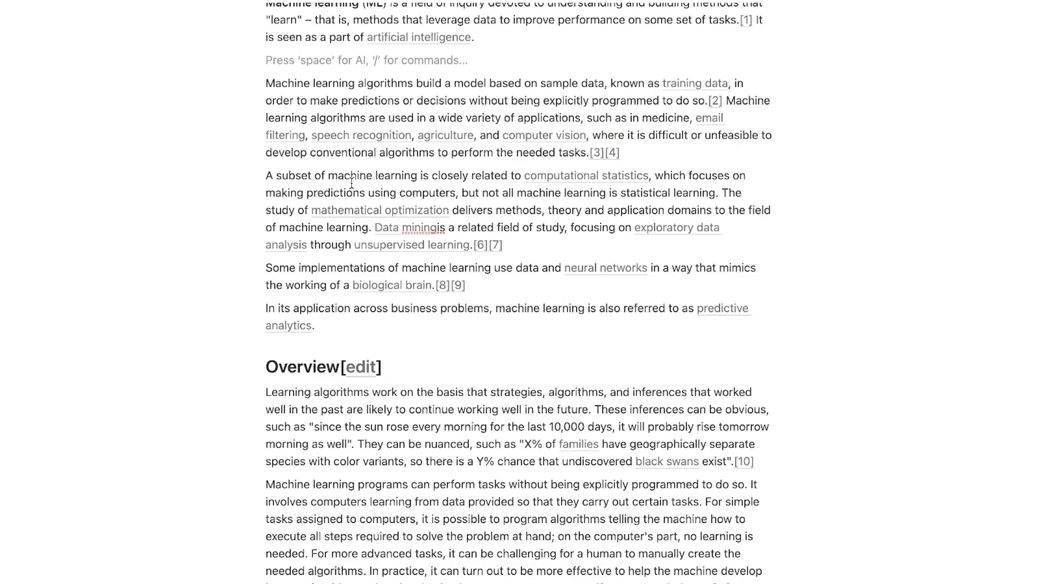
key("super+shift+Up")
key("Down")
key("shift+Down")
key("shift+Down")
key("shift+Down")
key("shift+Down")
key("shift+Down")
key("shift+Down")
key("shift+Down")
key("shift+Down")
key("shift+Down")
key("shift+Down")
key("shift+Down")
key("shift+Down")
key("shift+Down")
key("shift+Down")
key("shift+Down")
key("shift+Down")
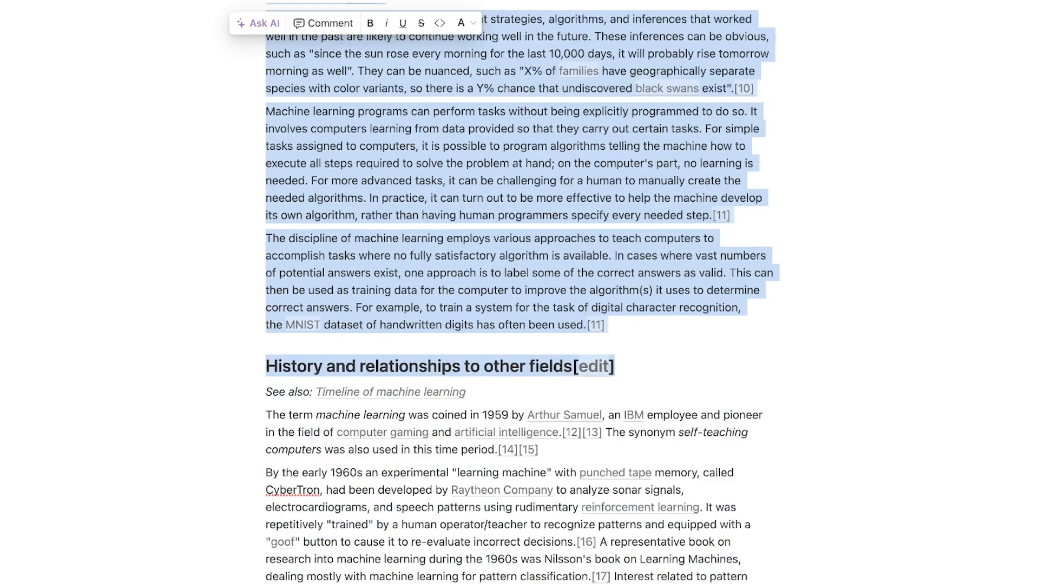
key("shift+Down")
key("shift+Down")
key("shift+Down")
key("shift+Down")
key("shift+Down")
key("shift+Down")
key("shift+Down")
key("shift+Down")
key("shift+Down")
key("shift+Down")
key("shift+Down")
key("shift+Down")
key("shift+Down")
key("shift+Down")
key("shift+Down")
key("shift+Down")
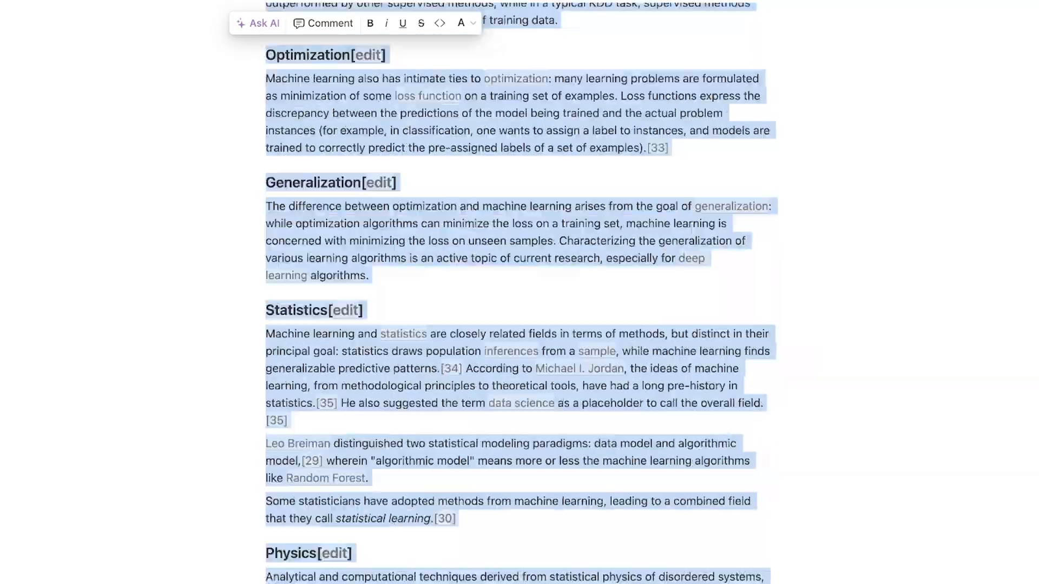
key("shift+Down")
key("shift+Down")
key("shift+Down")
key("shift+Down")
key("shift+Down")
key("shift+Down")
key("shift+Down")
key("shift+Down")
key("shift+Down")
key("shift+Down")
key("shift+Down")
key("shift+Down")
key("shift+Down")
key("shift+Down")
key("shift+Down")
key("shift+Down")
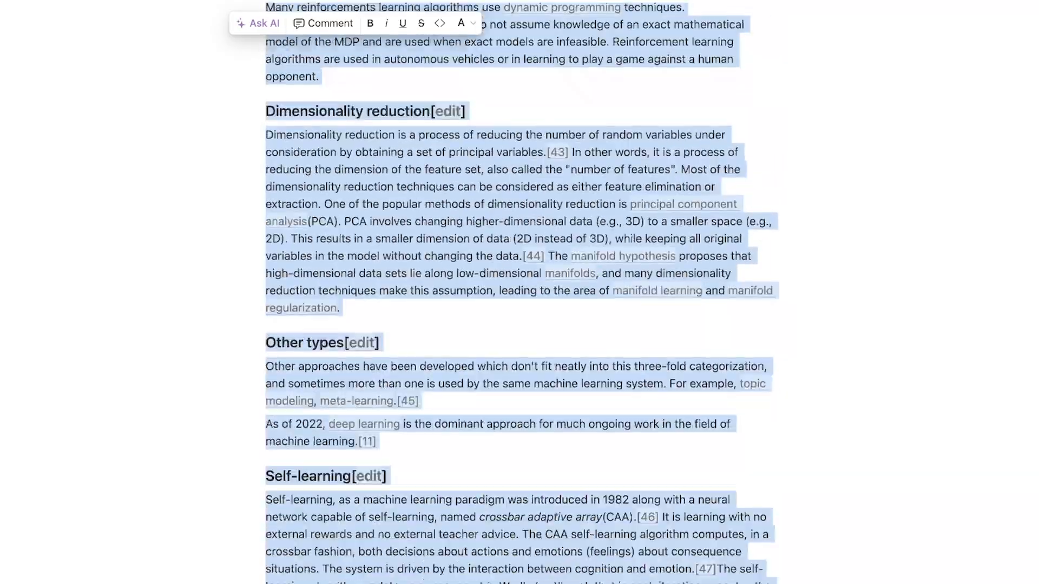
key("shift+Down")
key("shift+Down")
key("shift+Down")
key("shift+Down")
key("shift+Down")
key("shift+Down")
key("shift+Down")
key("shift+Down")
key("shift+Down")
key("shift+Down")
key("shift+Down")
key("shift+Down")
key("shift+Down")
key("shift+Down")
key("shift+Down")
key("shift+Down")
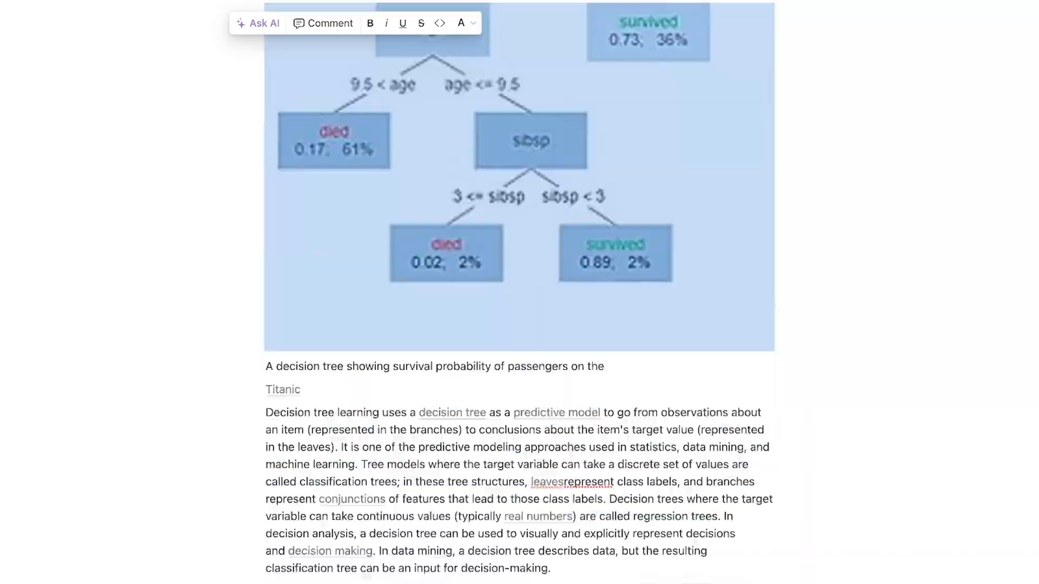
key("shift+Down")
key("shift+Down")
key("shift+Down")
key("shift+Down")
key("shift+Down")
key("shift+Down")
key("shift+Down")
key("shift+Down")
key("shift+Down")
key("shift+Down")
key("shift+Down")
key("shift+Down")
key("shift+Down")
key("shift+Down")
key("shift+Down")
key("shift+Down")
key("shift+Down")
key("shift+Down")
key("shift+Down")
key("shift+Down")
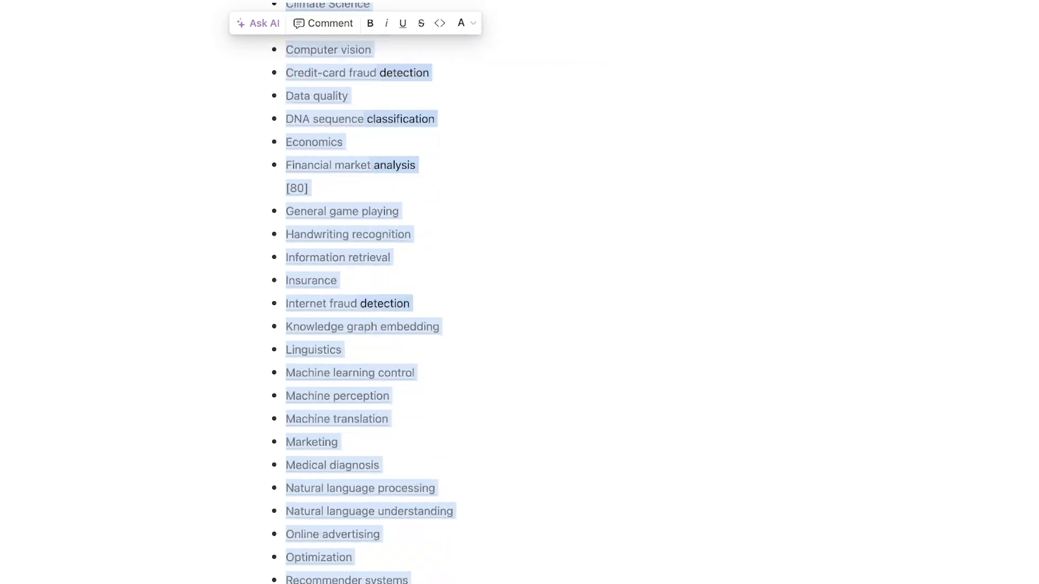
key("shift+Down")
key("shift+Down")
key("shift+Down")
key("shift+Down")
key("shift+Down")
key("shift+Down")
key("shift+Down")
key("shift+Down")
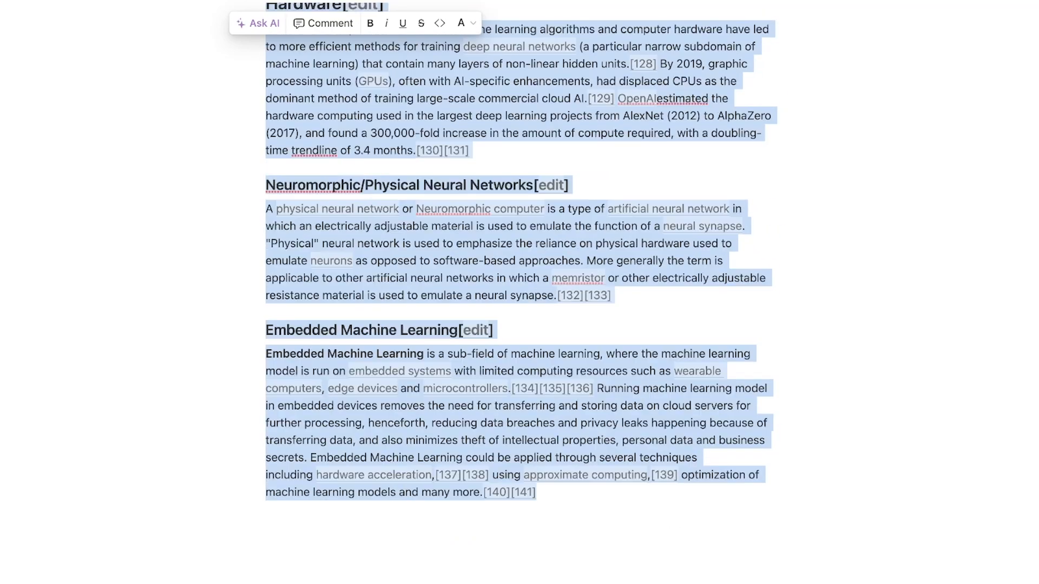
left_click(259, 22)
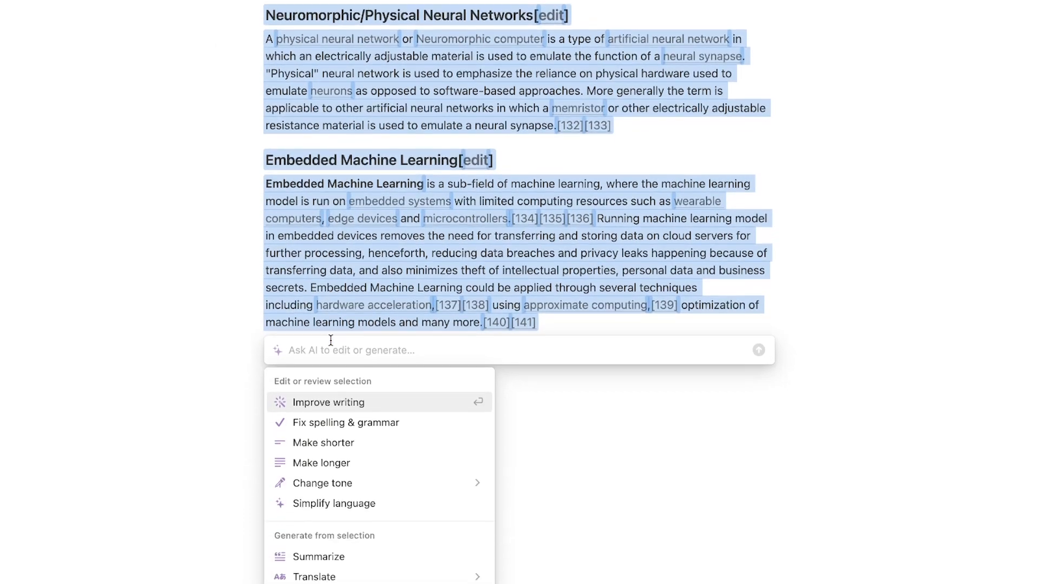
scroll(355, 519, "down", 3)
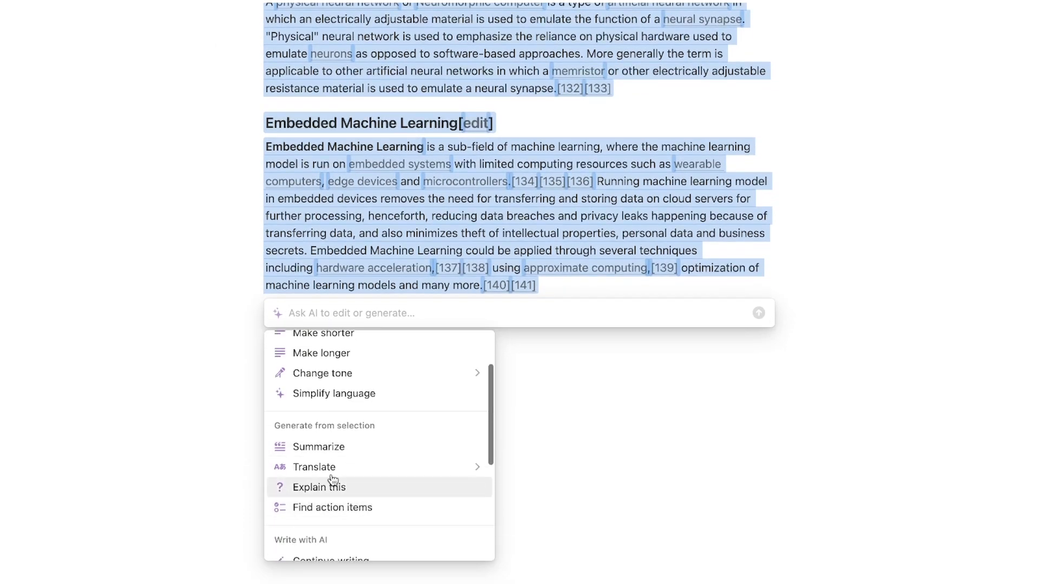
left_click(330, 488)
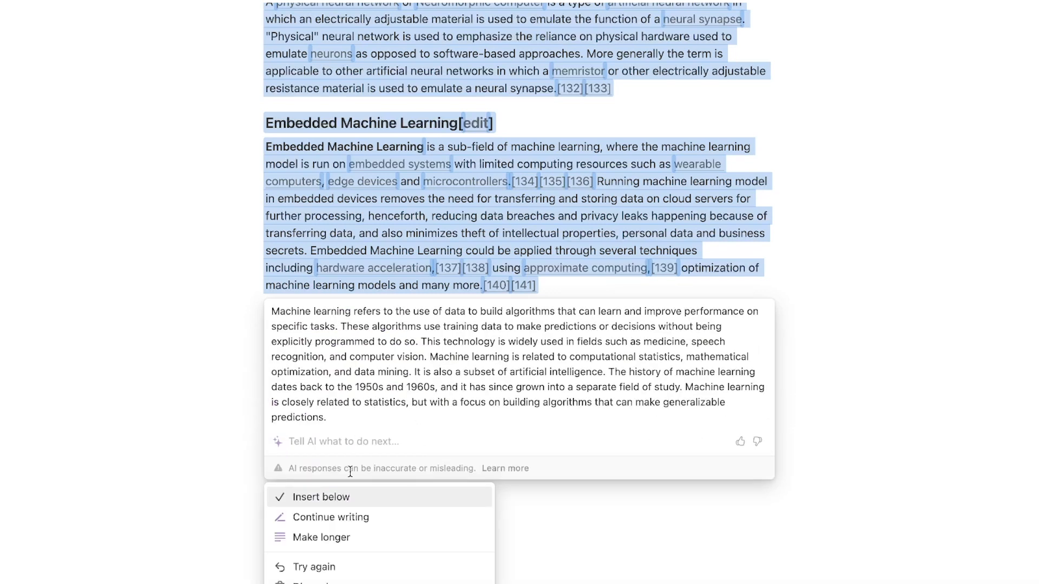
left_click(317, 498)
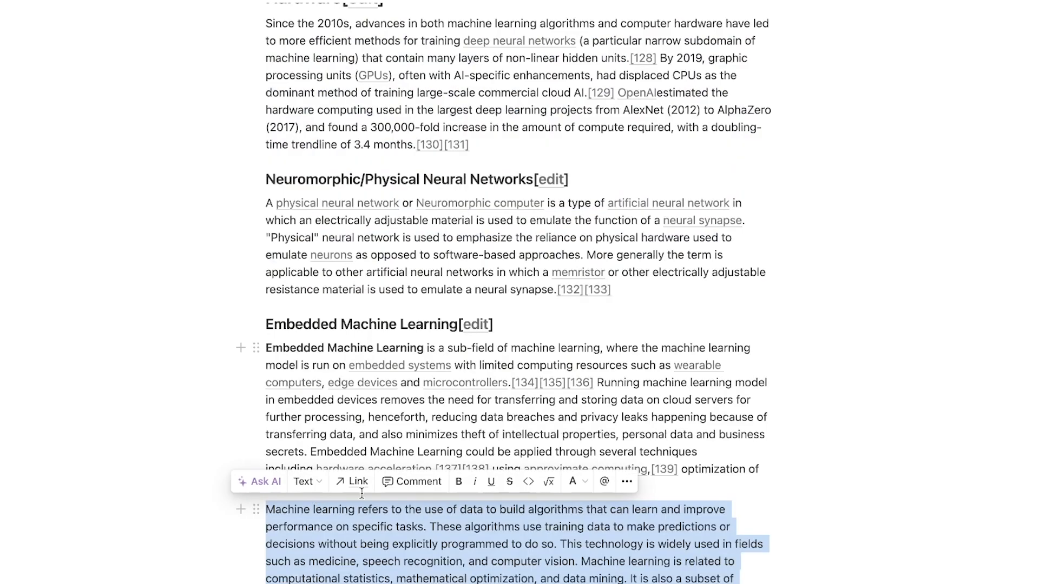
left_click(784, 456)
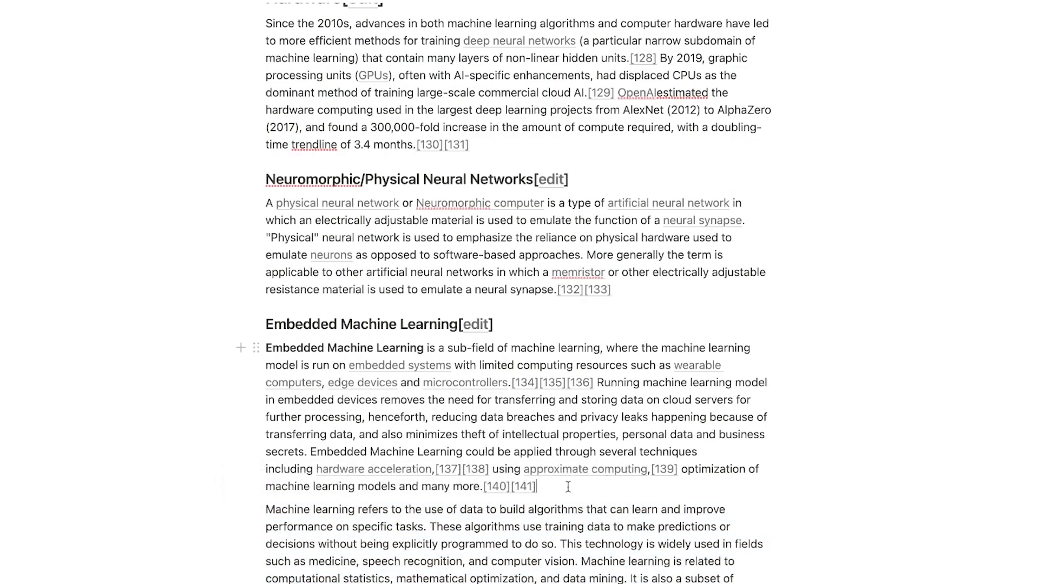
left_click_drag(263, 511, 656, 583)
scroll(519, 292, "down", 2)
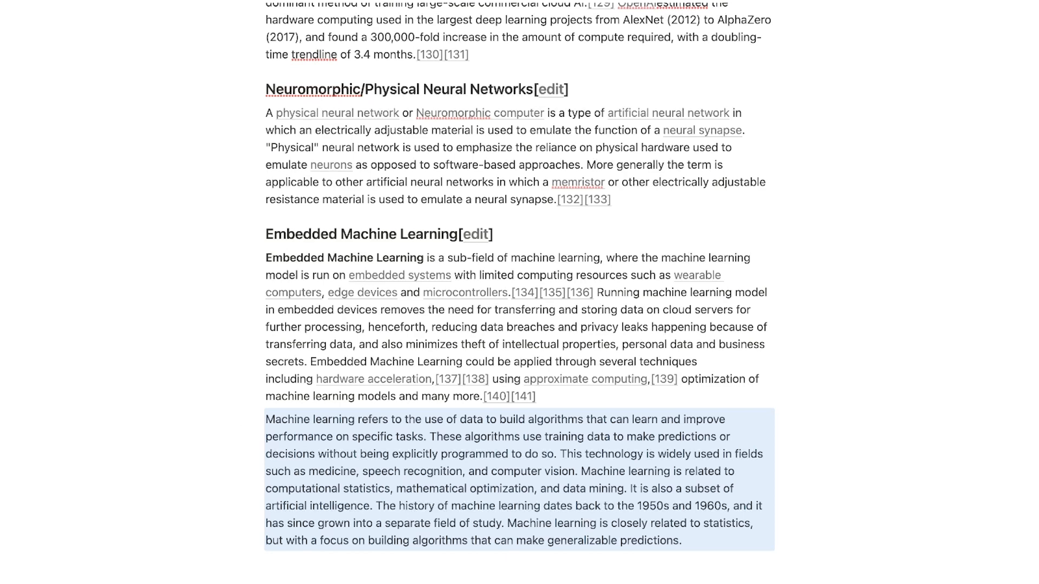
scroll(332, 172, "up", 1)
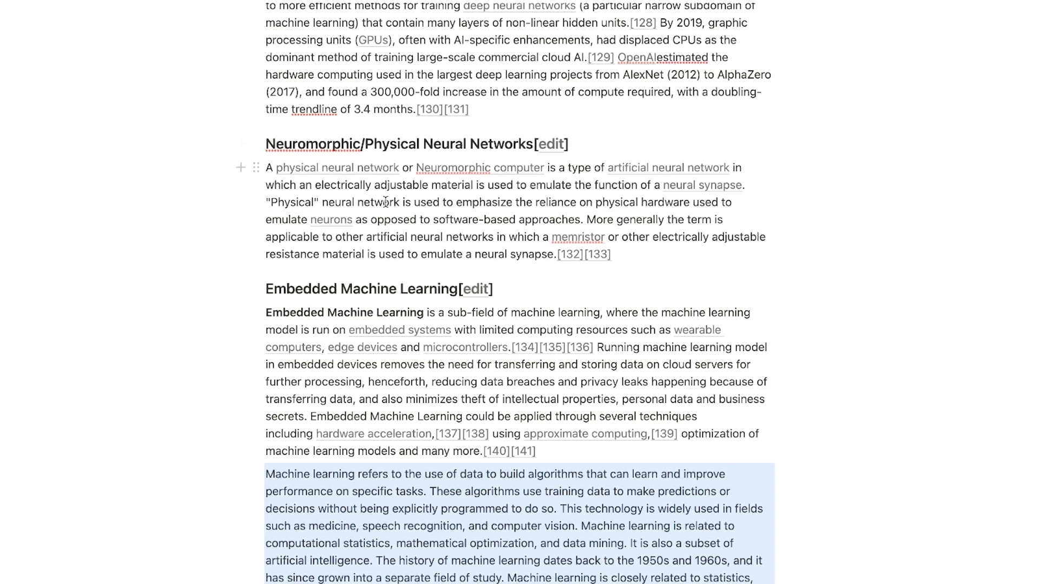
- Have AI explain the word "Neuromorphic" in the Neuromorphic/Physical Neural Networks heading and insert the explanation below that heading
double_click(334, 142)
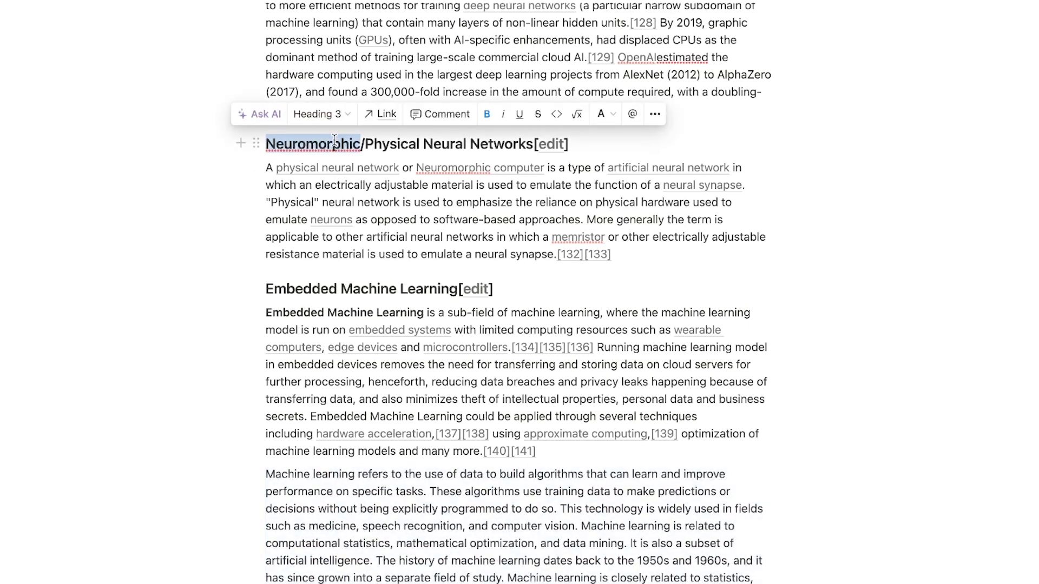
left_click(241, 114)
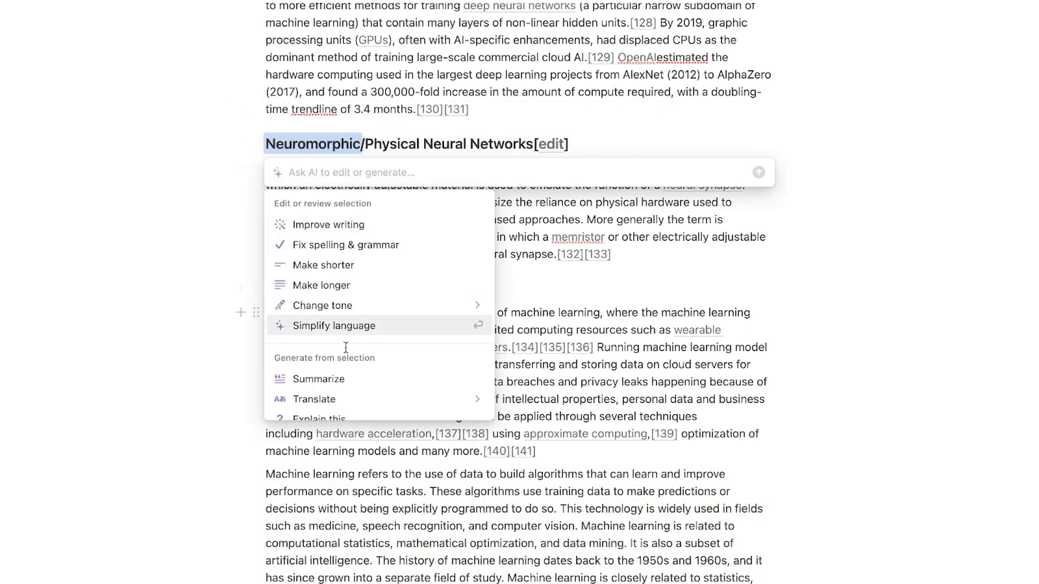
scroll(344, 357, "down", 1)
scroll(344, 359, "down", 1)
left_click(343, 363)
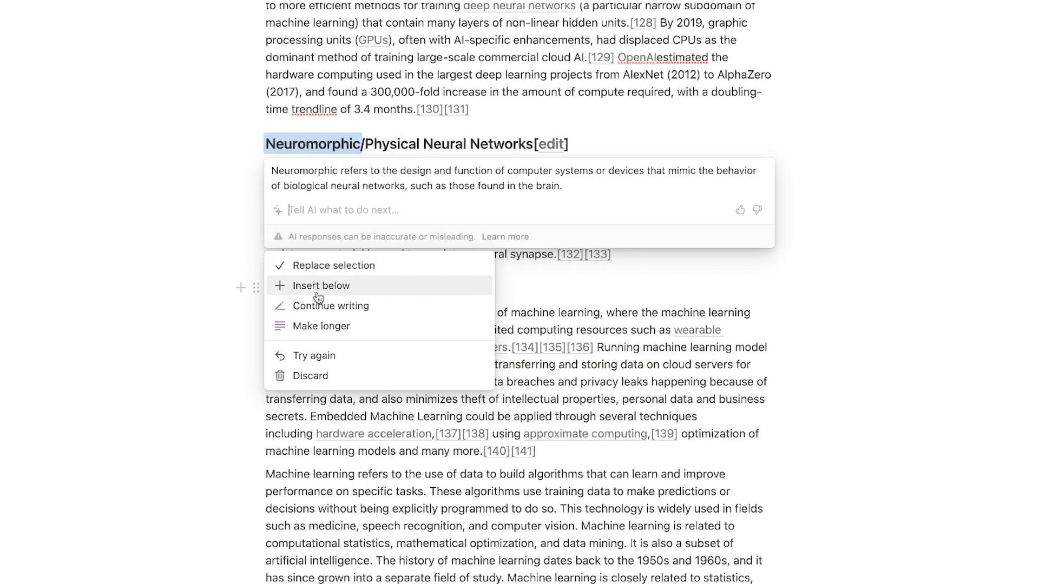
left_click(321, 286)
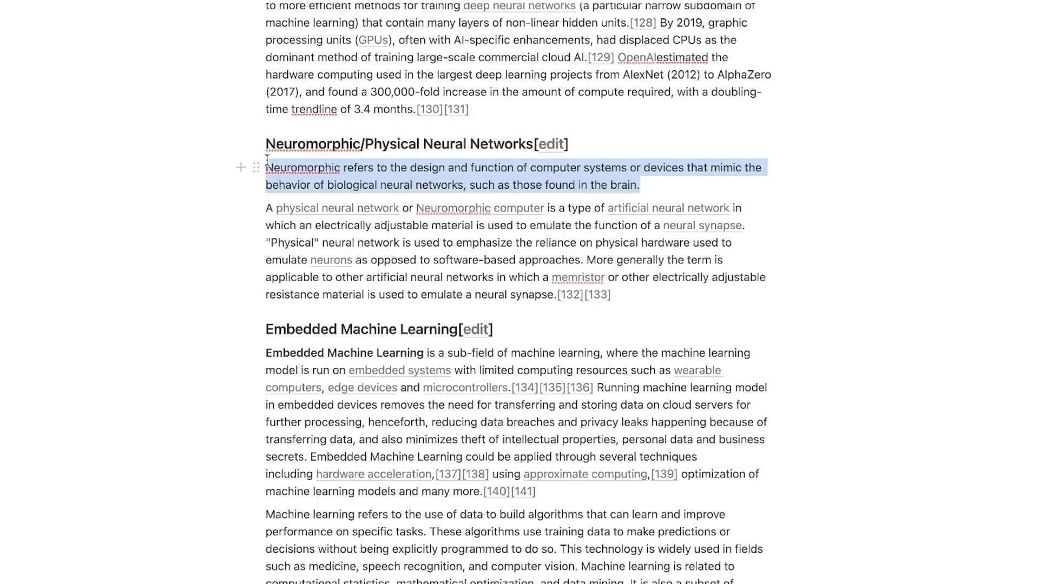
scroll(267, 160, "up", 2)
left_click(318, 86)
scroll(320, 85, "up", 2)
scroll(319, 86, "up", 3)
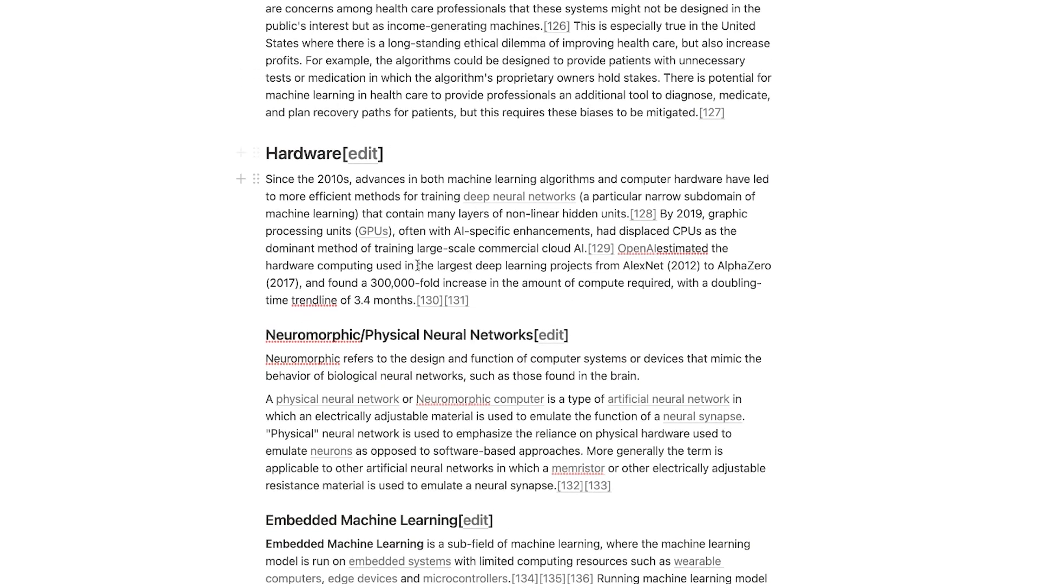
scroll(413, 272, "up", 3)
scroll(413, 272, "up", 1)
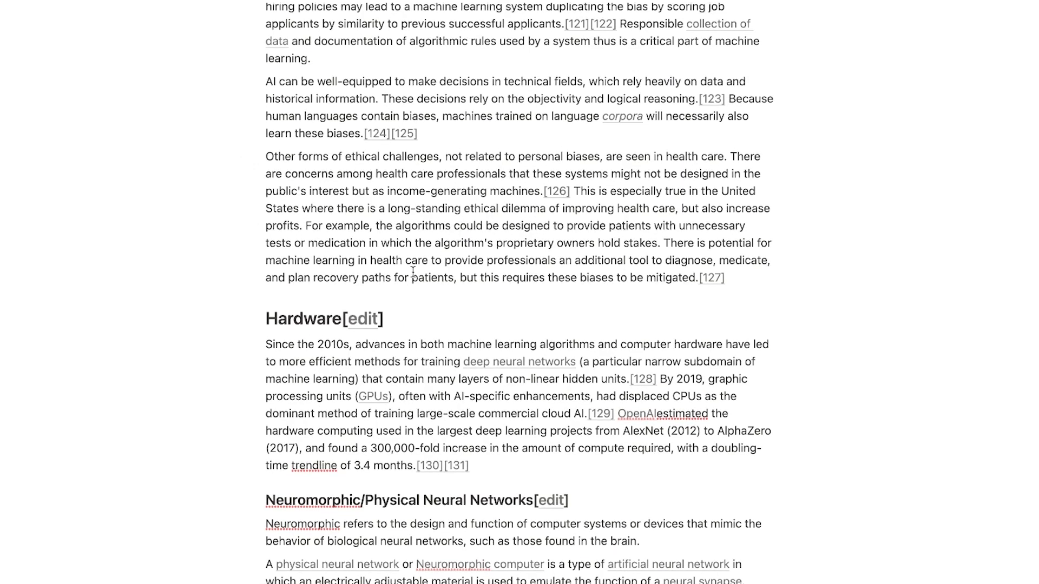
scroll(412, 271, "up", 1)
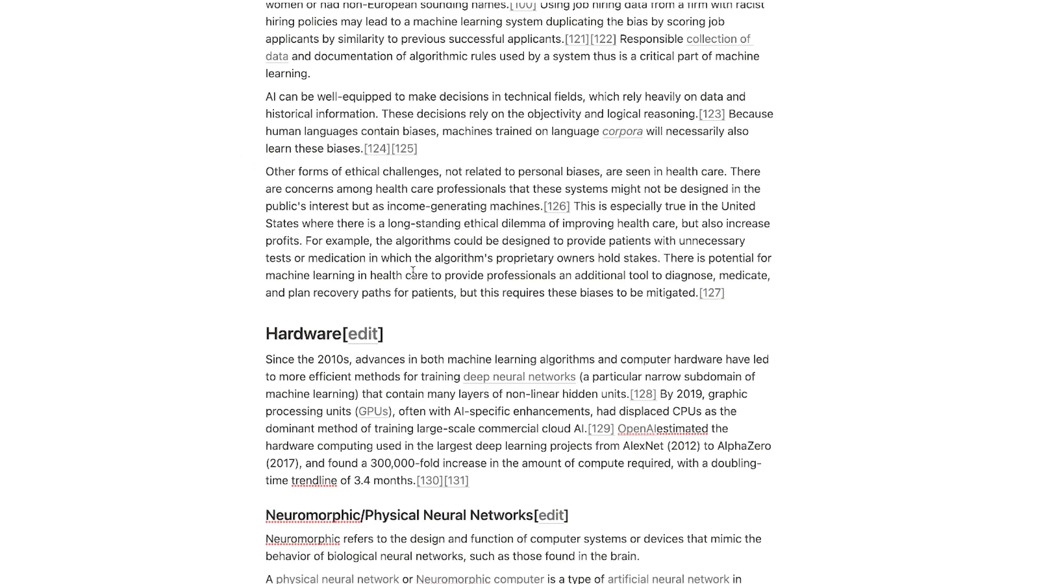
scroll(413, 272, "up", 2)
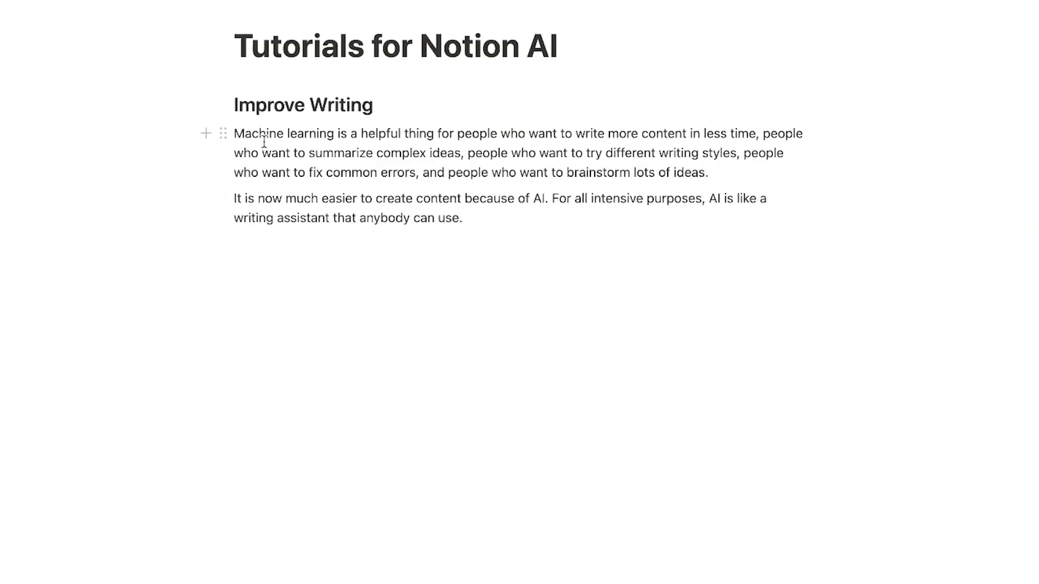
- Have AI improve the writing of both paragraphs under the Improve Writing heading, and insert the rewritten version below them
triple_click(256, 135)
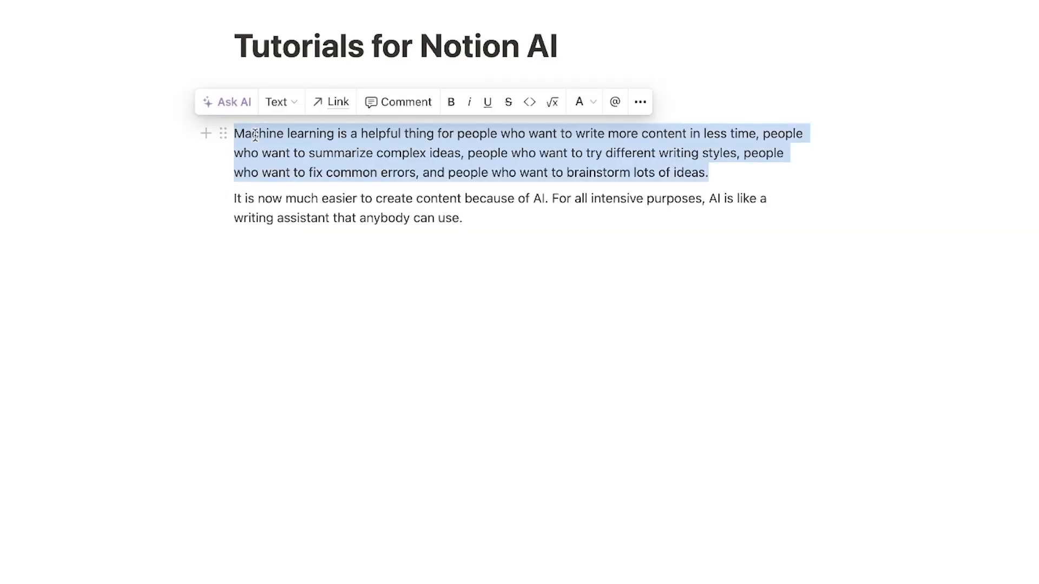
key("shift+Down")
key("shift+Down")
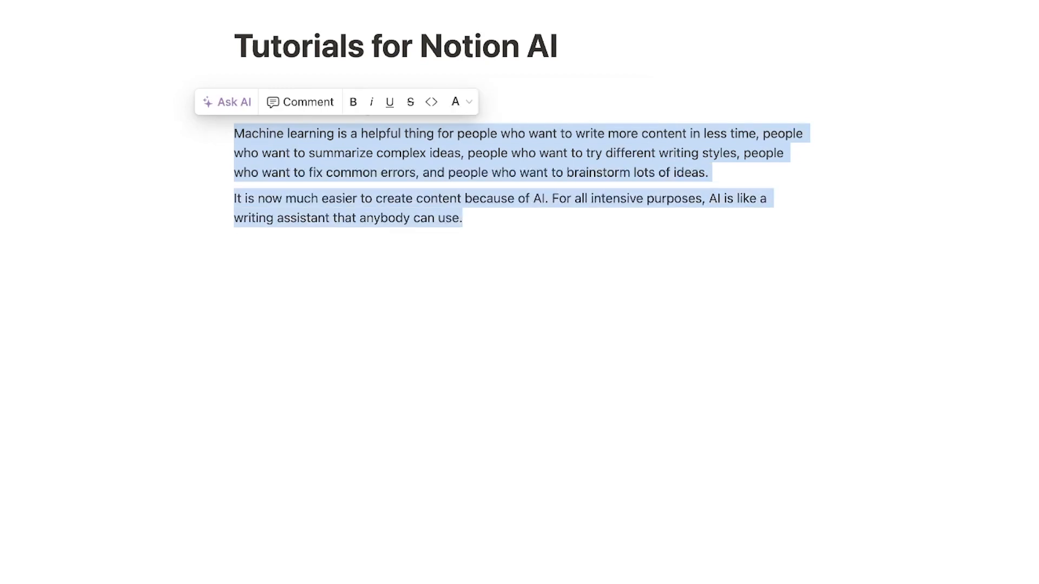
left_click(232, 111)
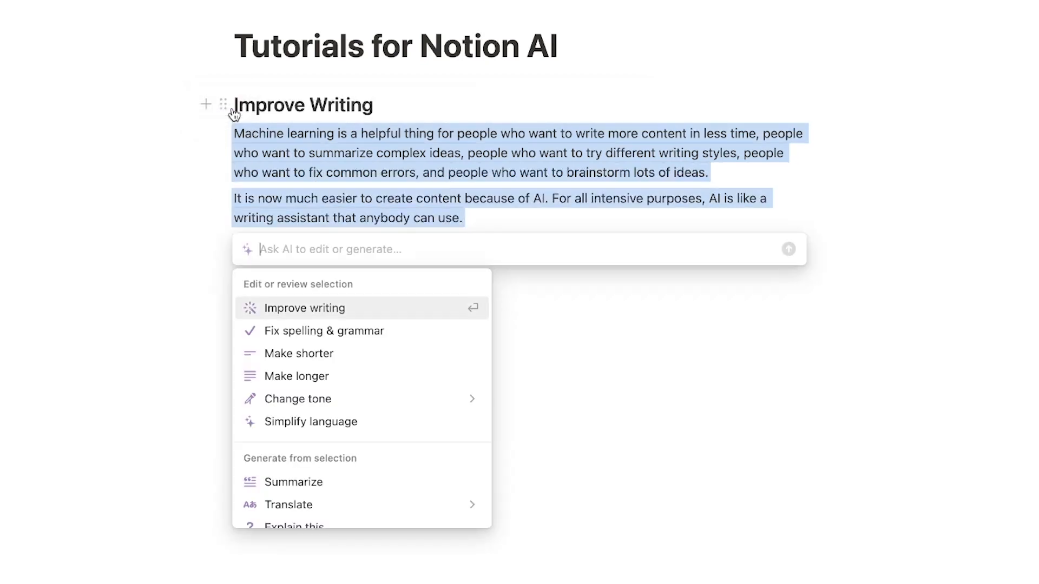
left_click(295, 308)
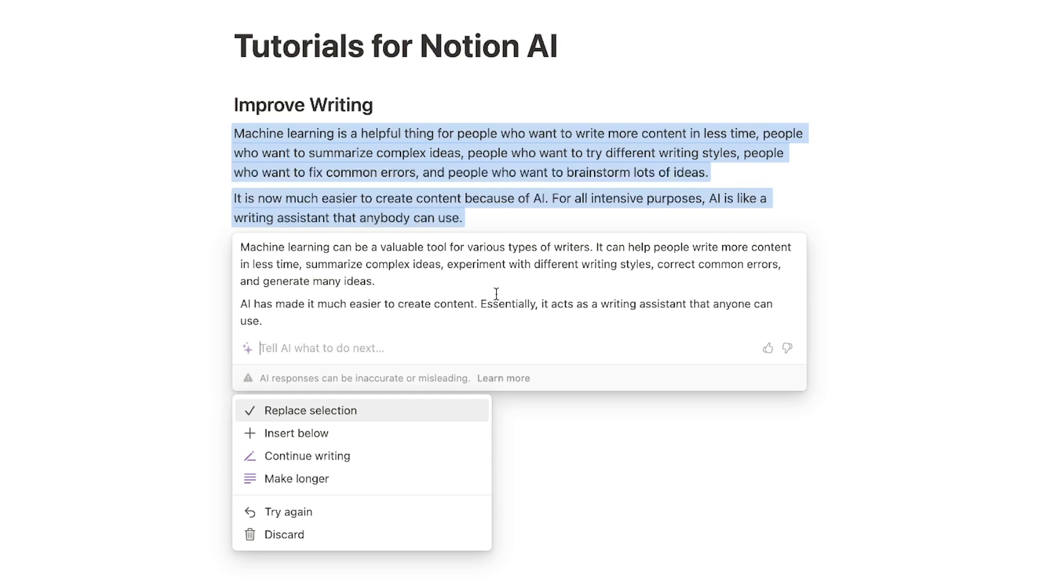
left_click(316, 431)
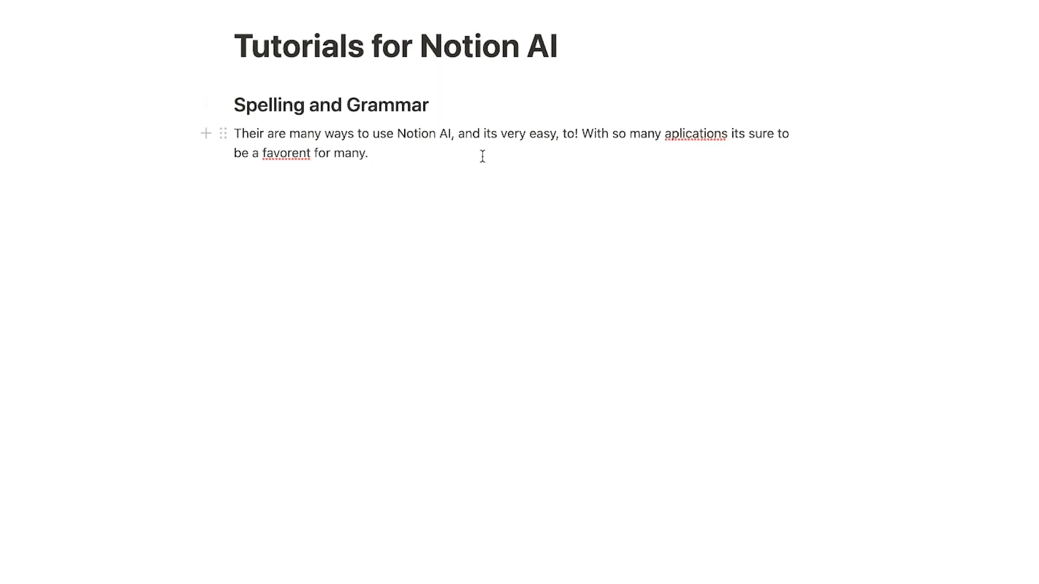
- Have AI fix the spelling and grammar of the paragraph under Spelling and Grammar, and insert the corrected version below it
left_click_drag(369, 154, 237, 122)
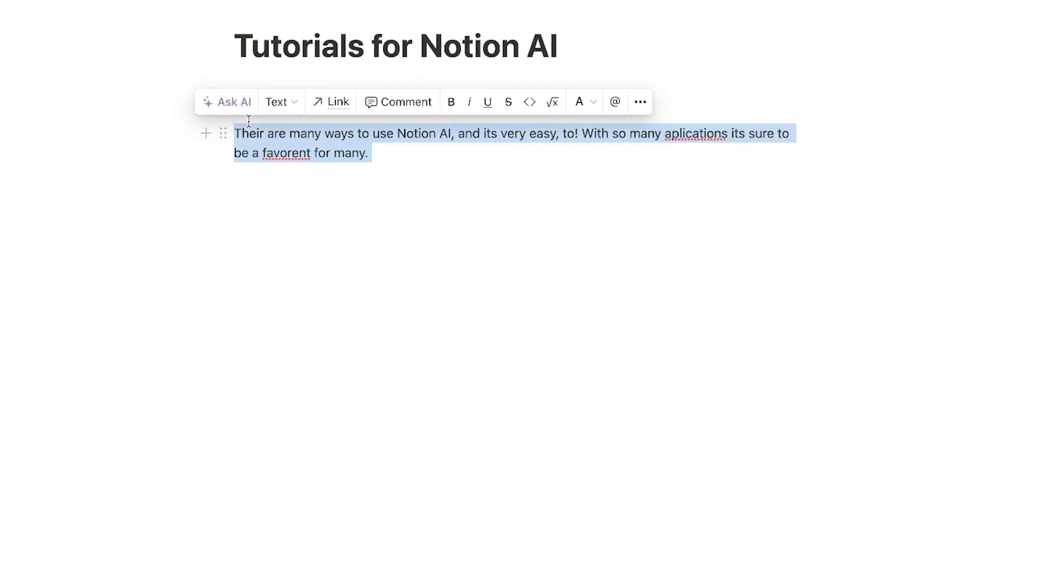
left_click(211, 103)
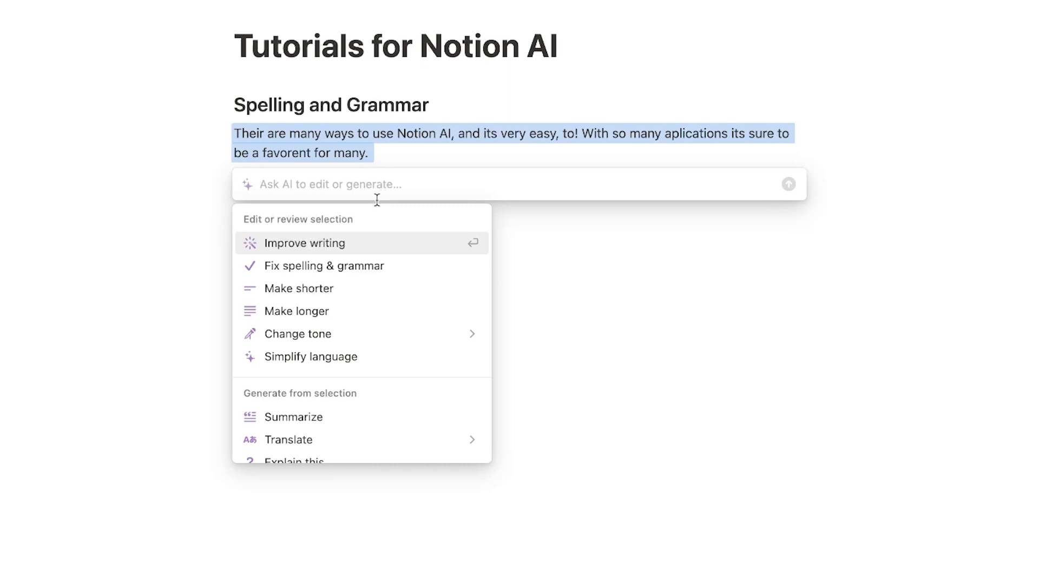
left_click(334, 266)
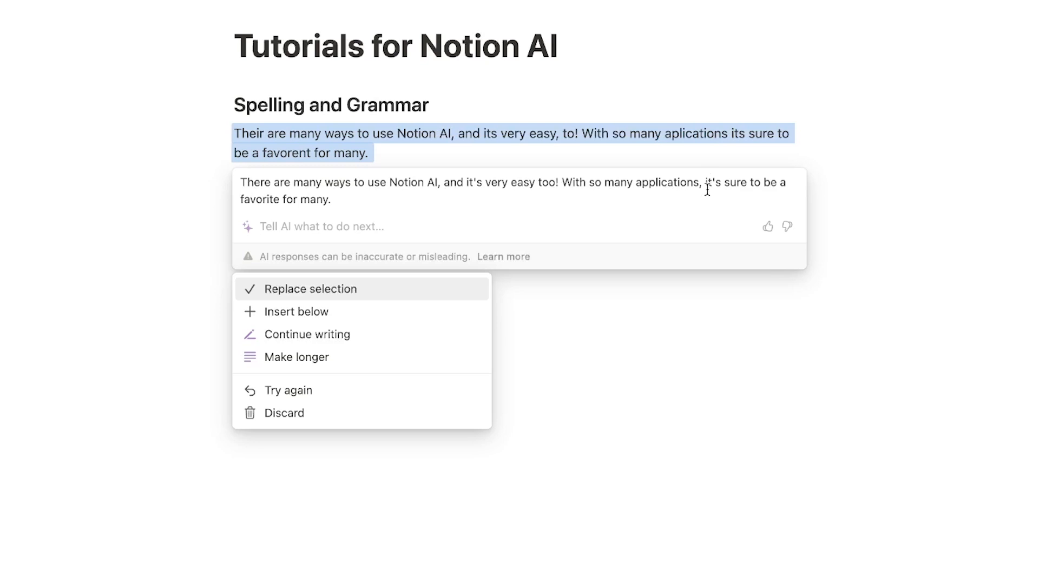
left_click(292, 319)
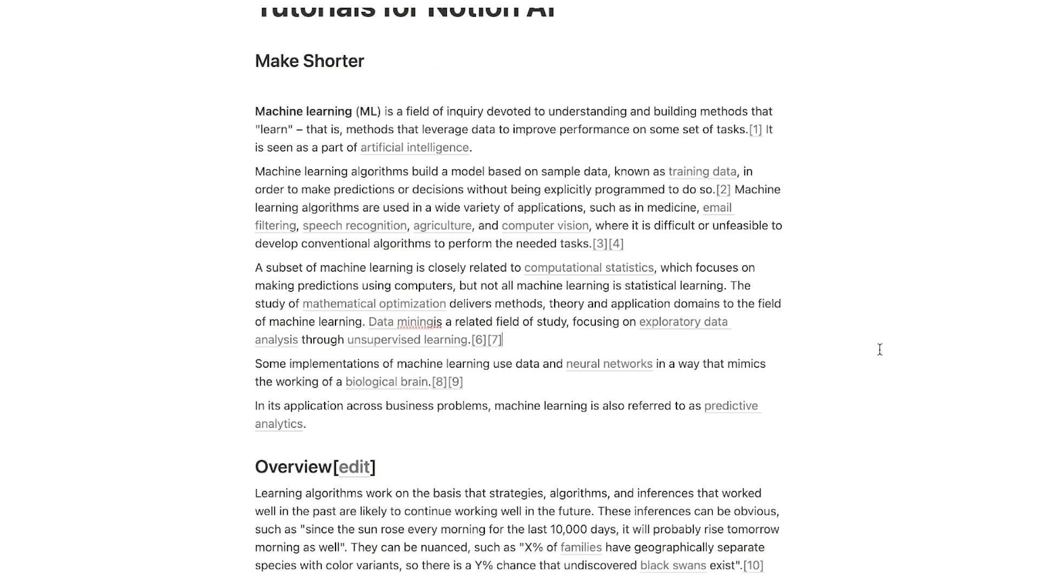
- Have AI make the machine learning article's Overview section shorter, from its heading through the MNIST paragraph, and keep the response open
scroll(587, 301, "down", 2)
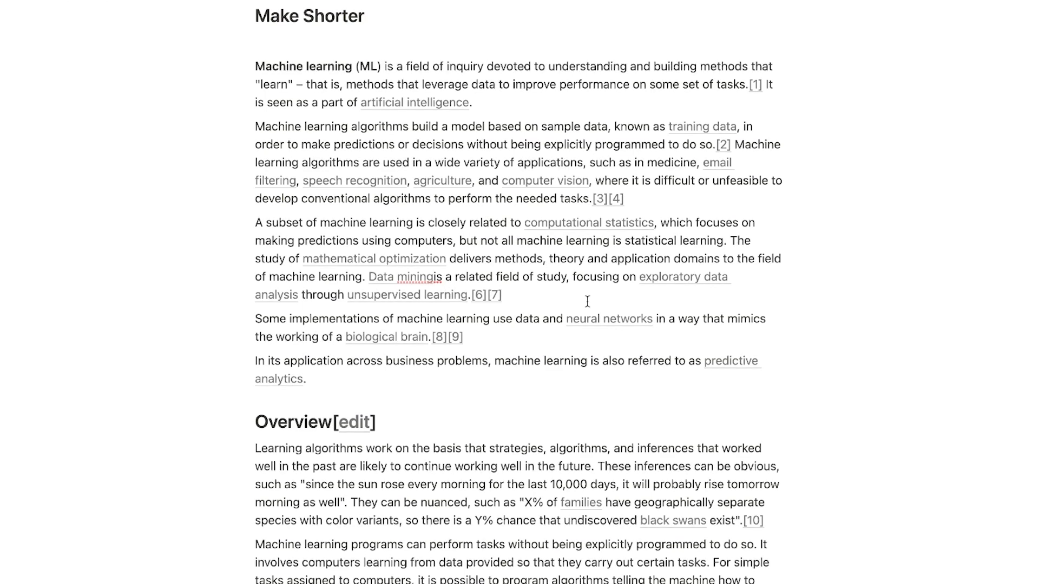
scroll(587, 301, "up", 3)
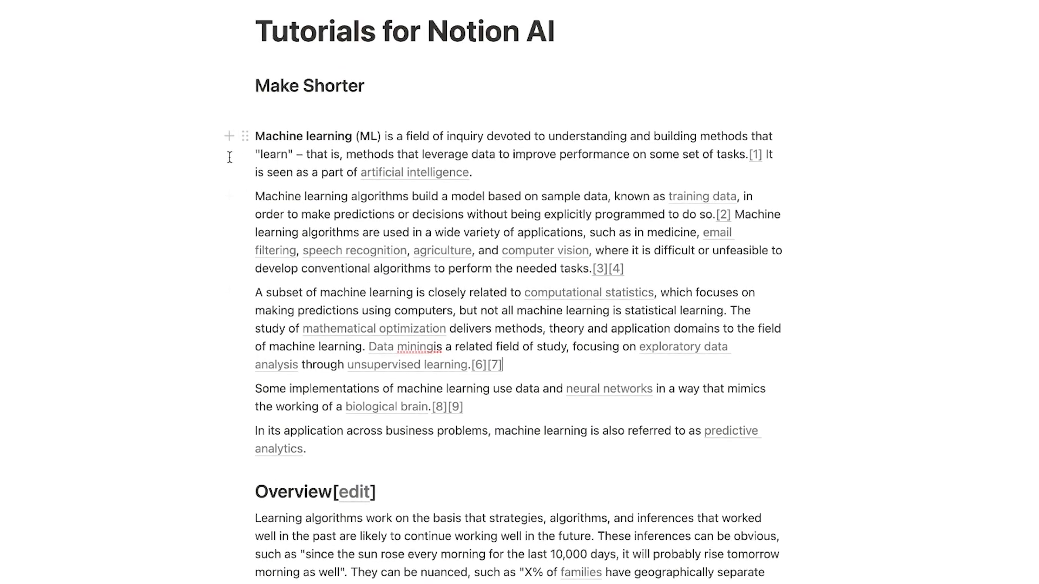
scroll(448, 223, "down", 10)
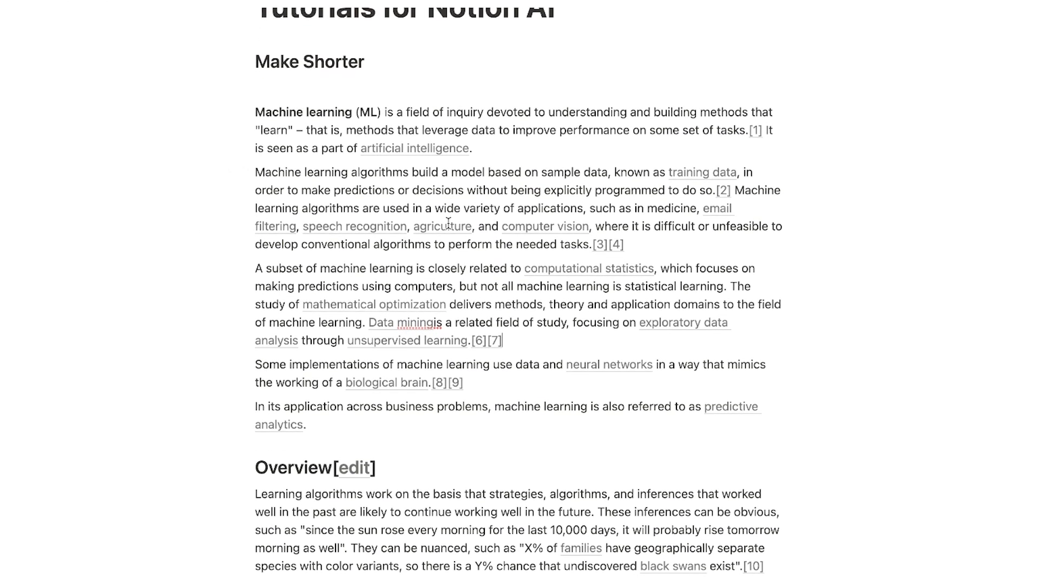
scroll(448, 223, "up", 12)
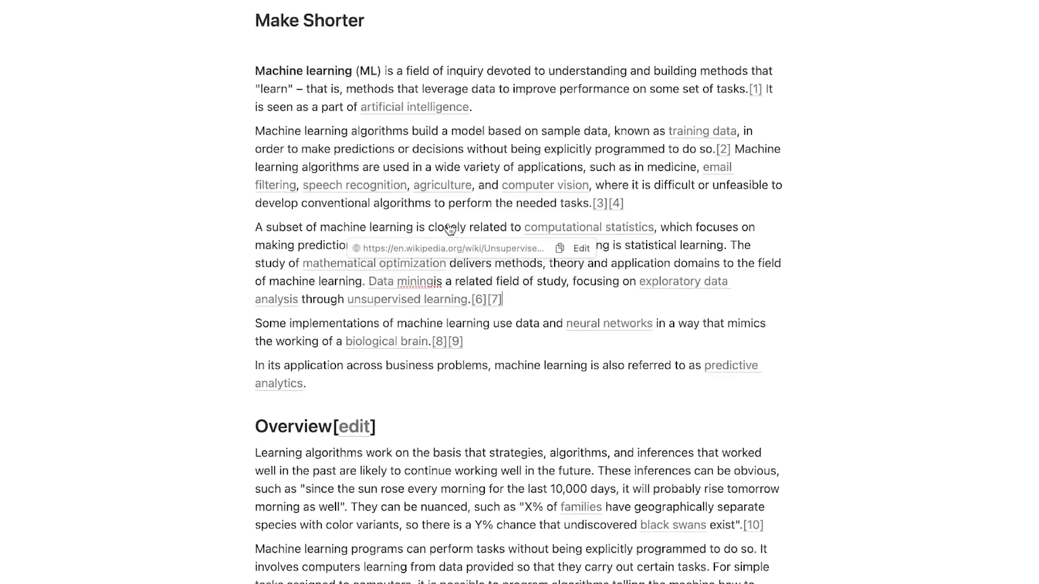
scroll(462, 276, "down", 2)
scroll(461, 276, "up", 1)
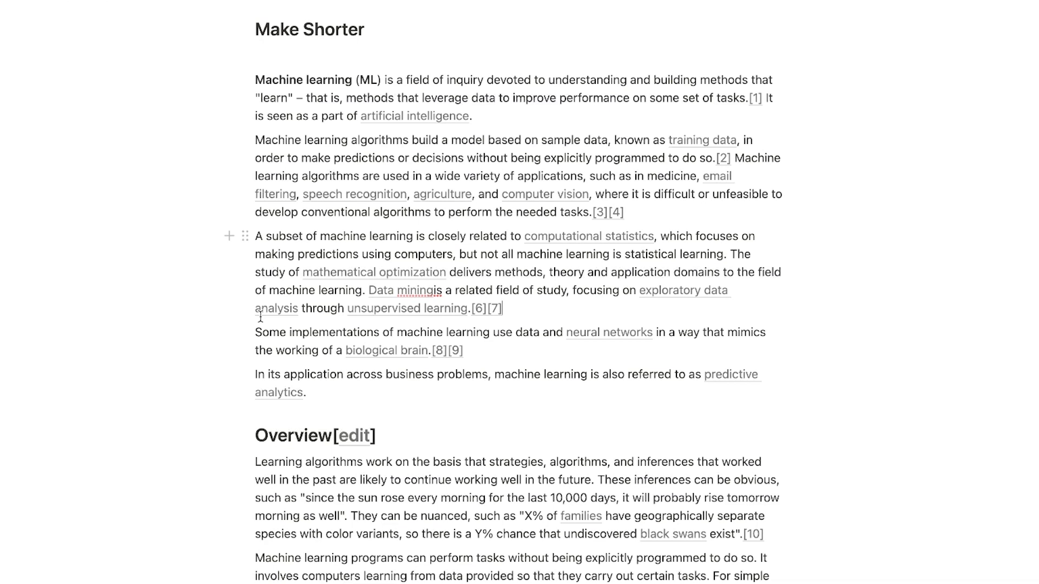
scroll(420, 482, "down", 5)
left_click_drag(612, 524, 227, 216)
left_click(248, 187)
scroll(478, 386, "down", 2)
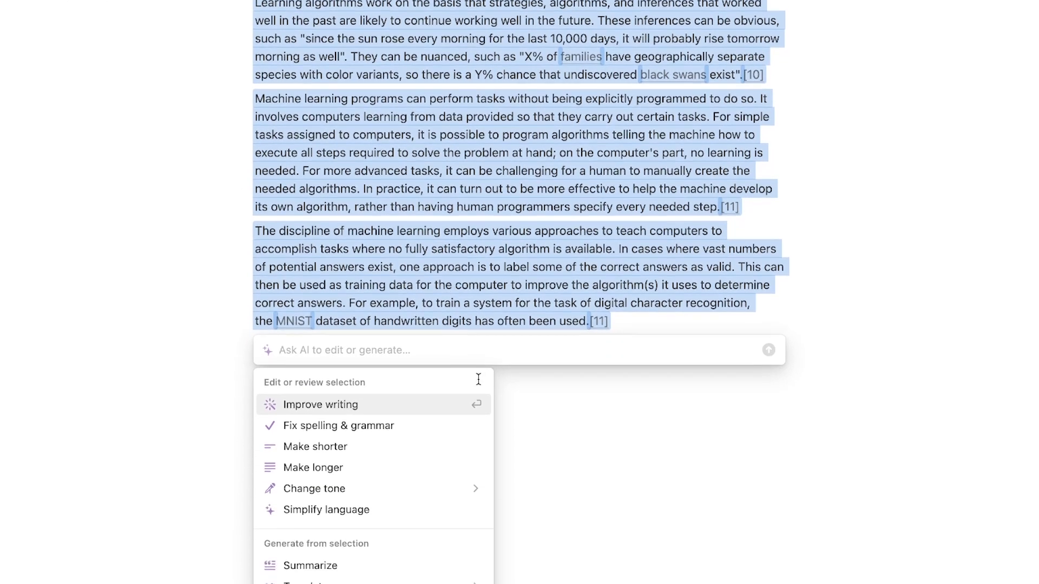
scroll(325, 390, "down", 2)
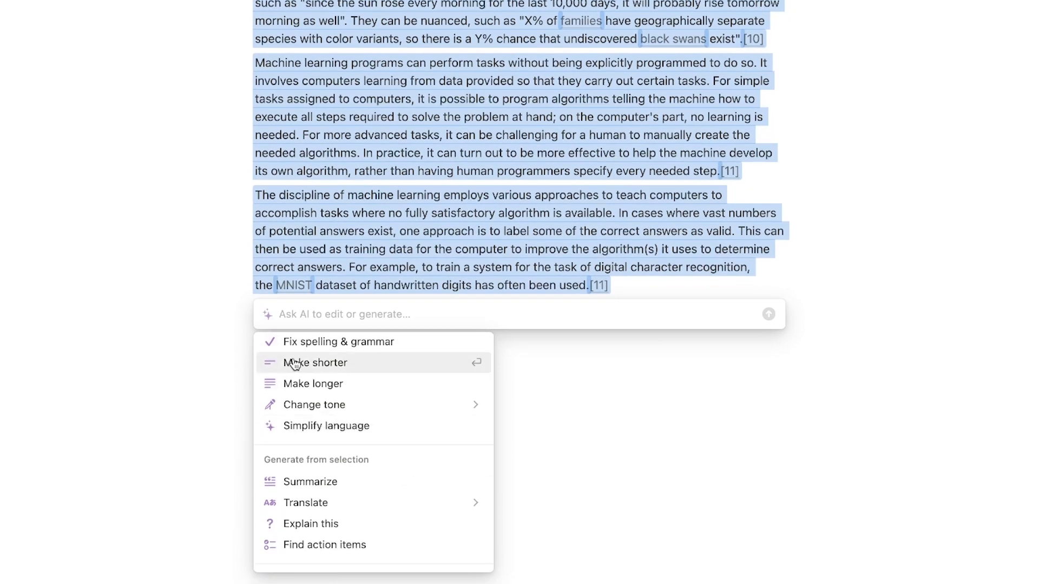
left_click(296, 363)
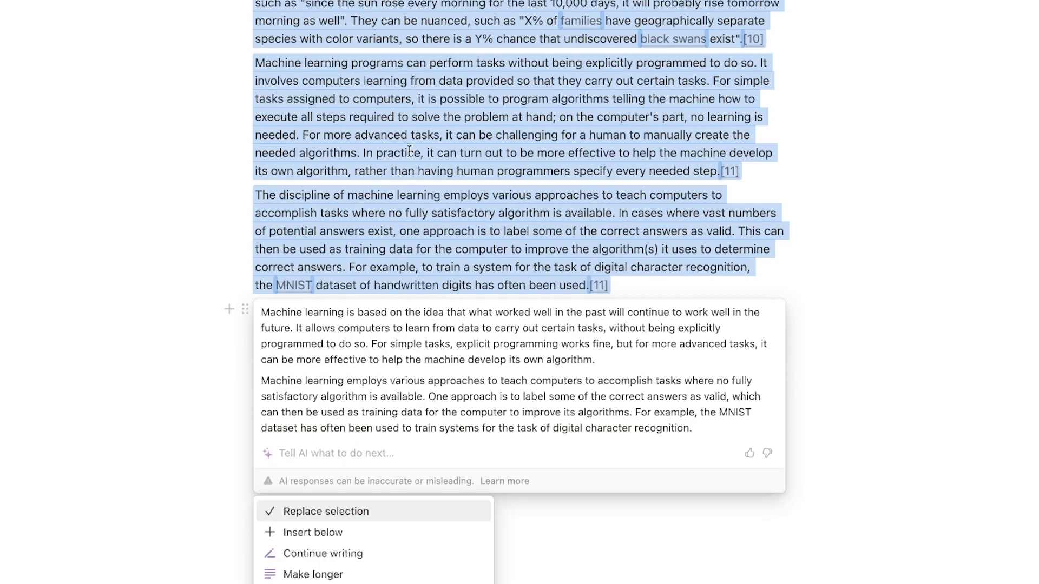
left_click(426, 252)
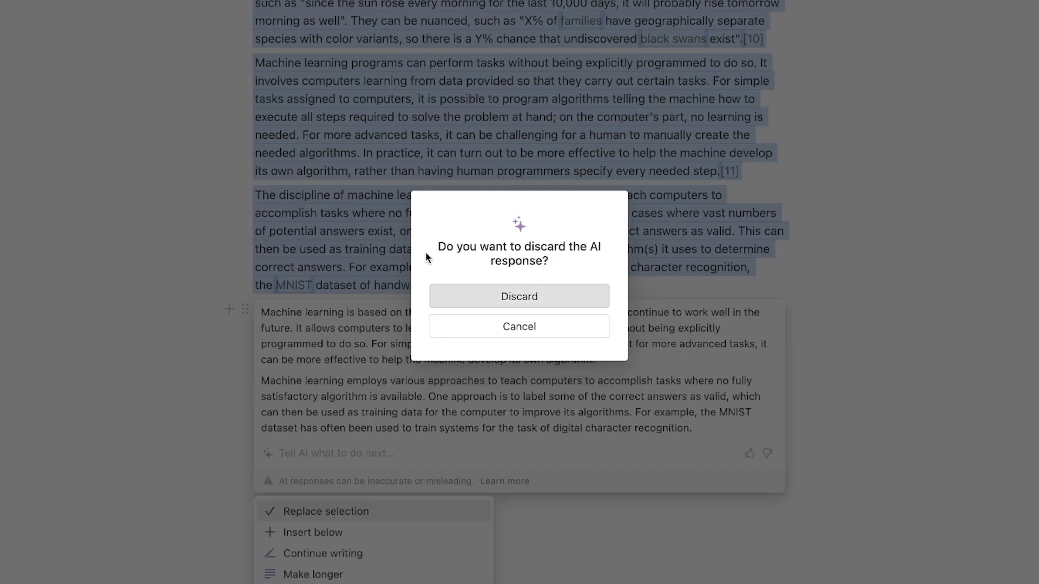
left_click(481, 330)
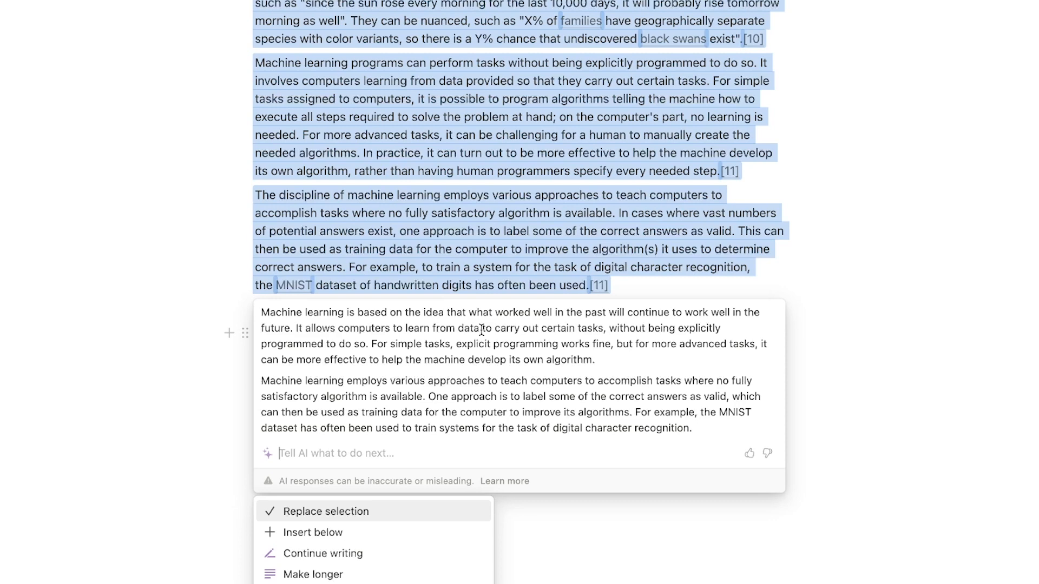
- Regenerate the shortened Overview response three times and insert the last version below the original section
left_click(314, 583)
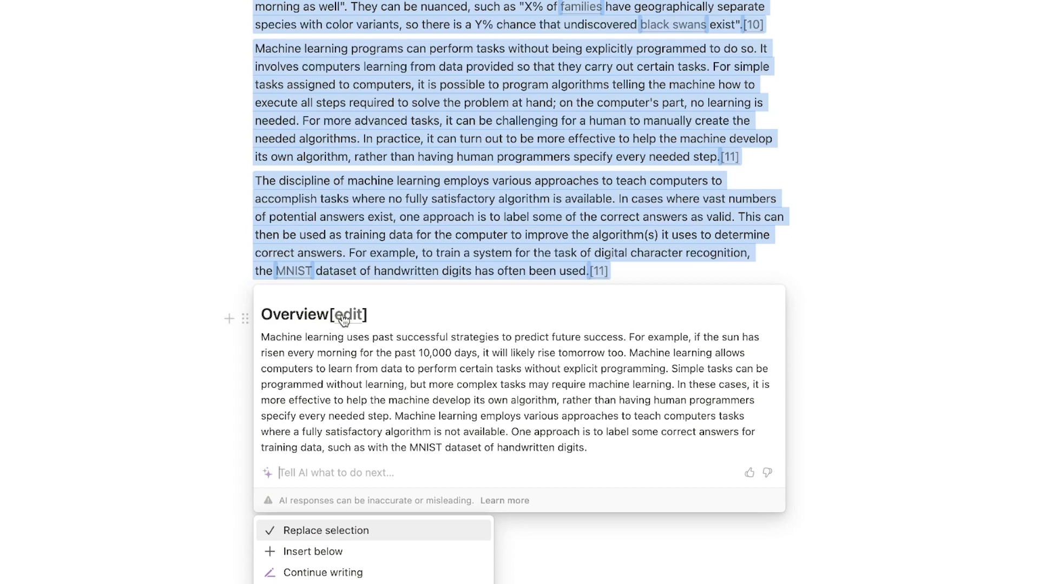
left_click(325, 583)
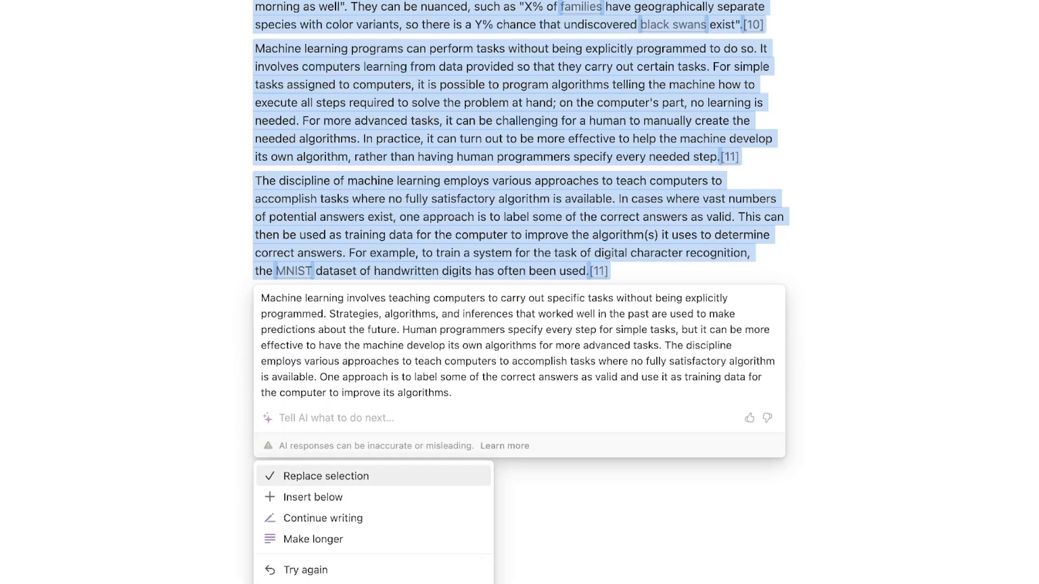
left_click(313, 569)
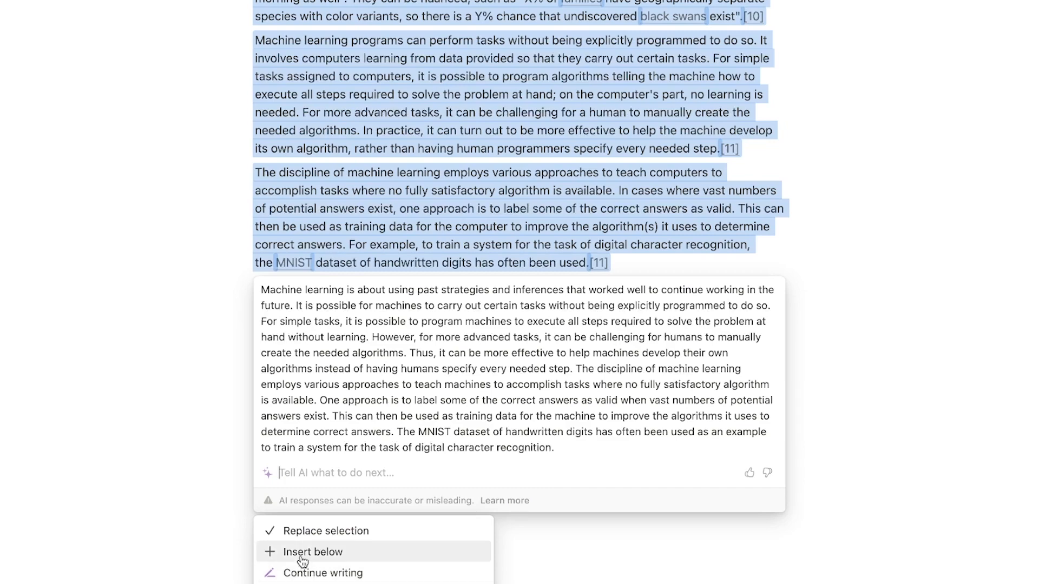
left_click(303, 561)
left_click(301, 499)
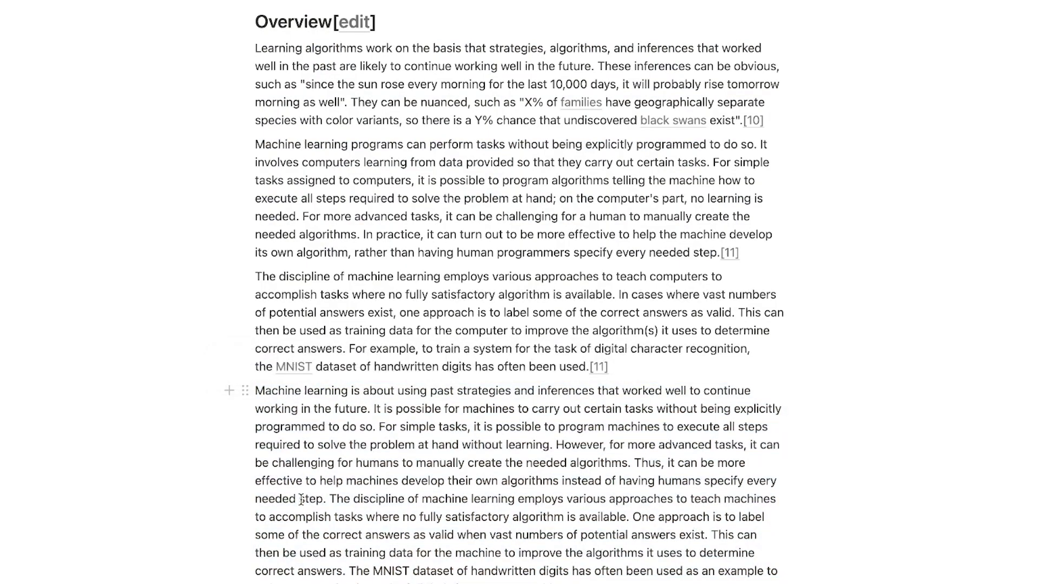
key("Escape")
- Have AI make the inserted Overview paragraph longer, review the expanded response, and ask for another attempt
double_click(480, 336)
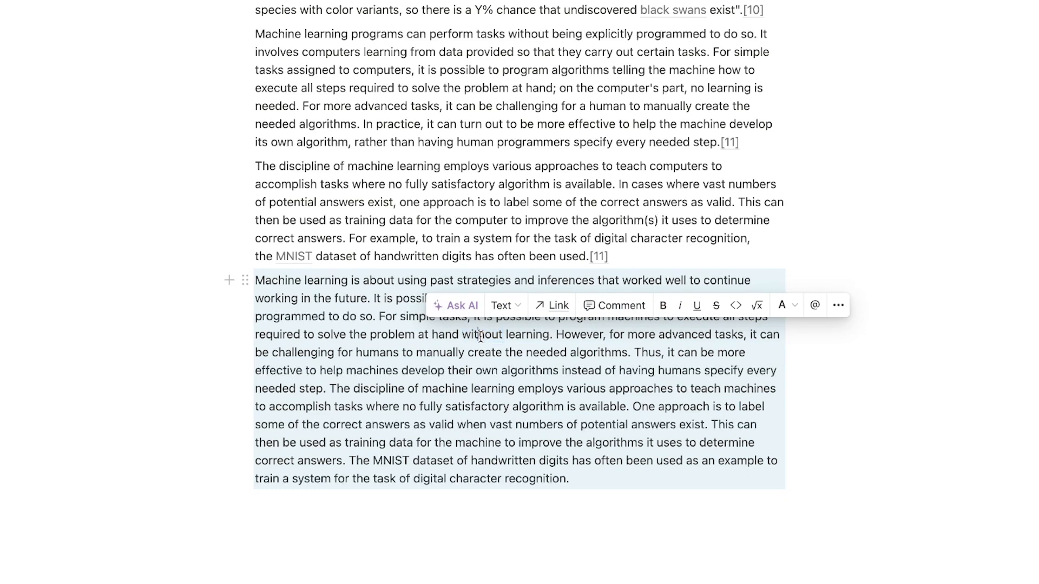
triple_click(480, 336)
left_click(254, 251)
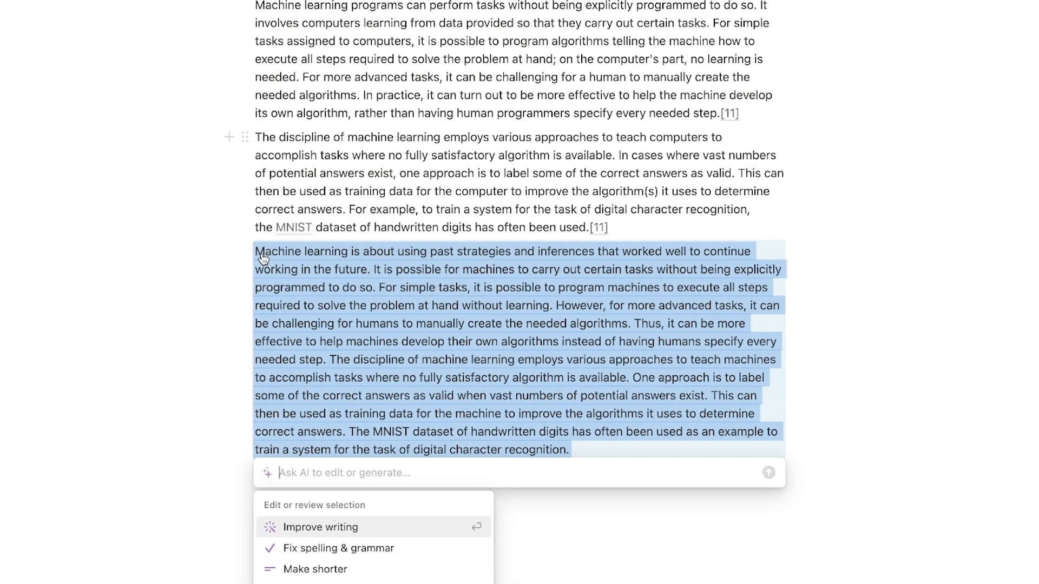
mouse_move(414, 540)
left_click(412, 522)
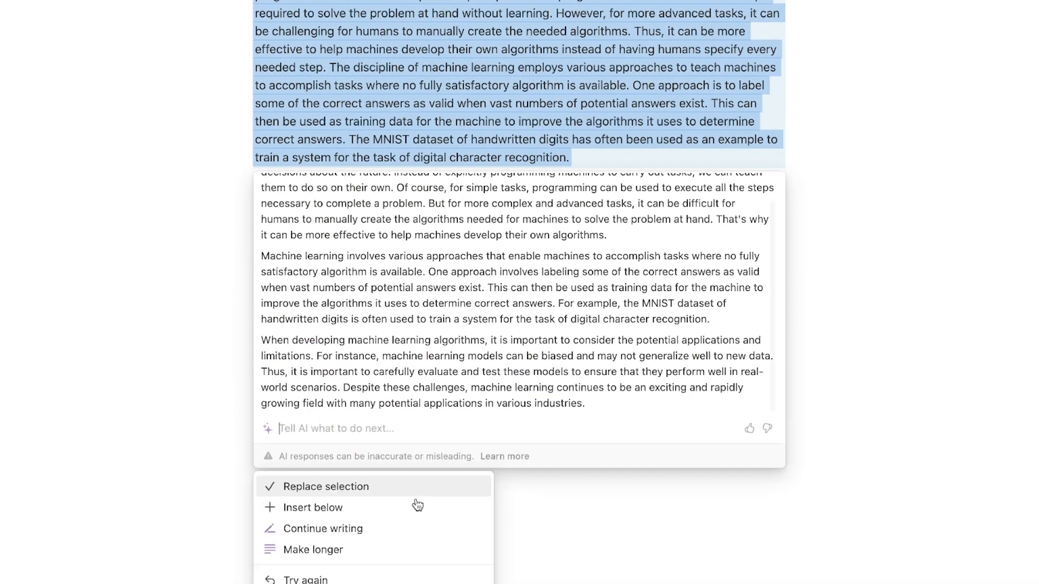
scroll(448, 324, "up", 2)
scroll(449, 325, "down", 2)
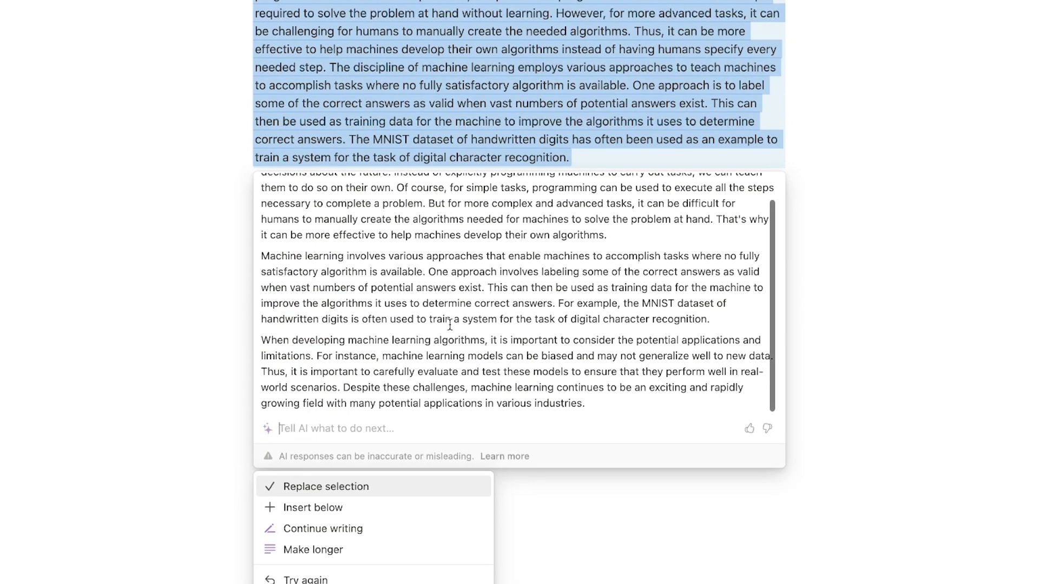
left_click(303, 579)
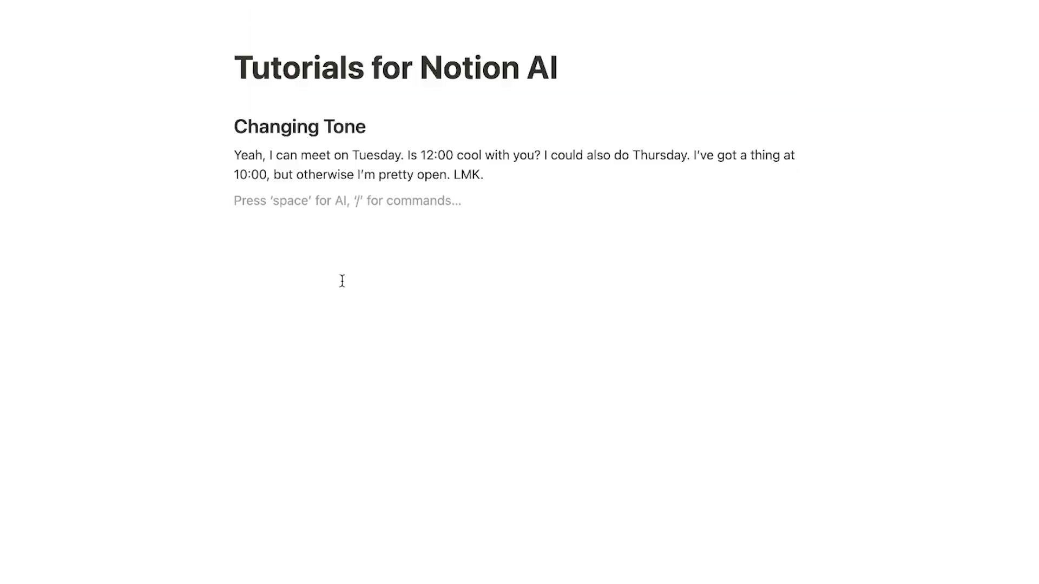
- Have AI change the meeting reply under Changing Tone to a professional tone, and insert the new version below the original
triple_click(270, 156)
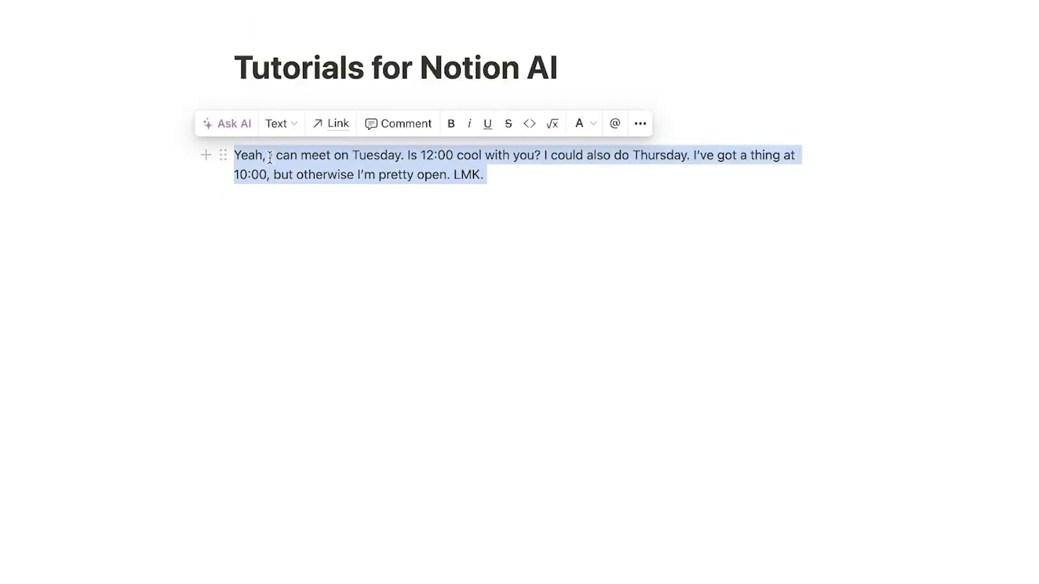
left_click(234, 130)
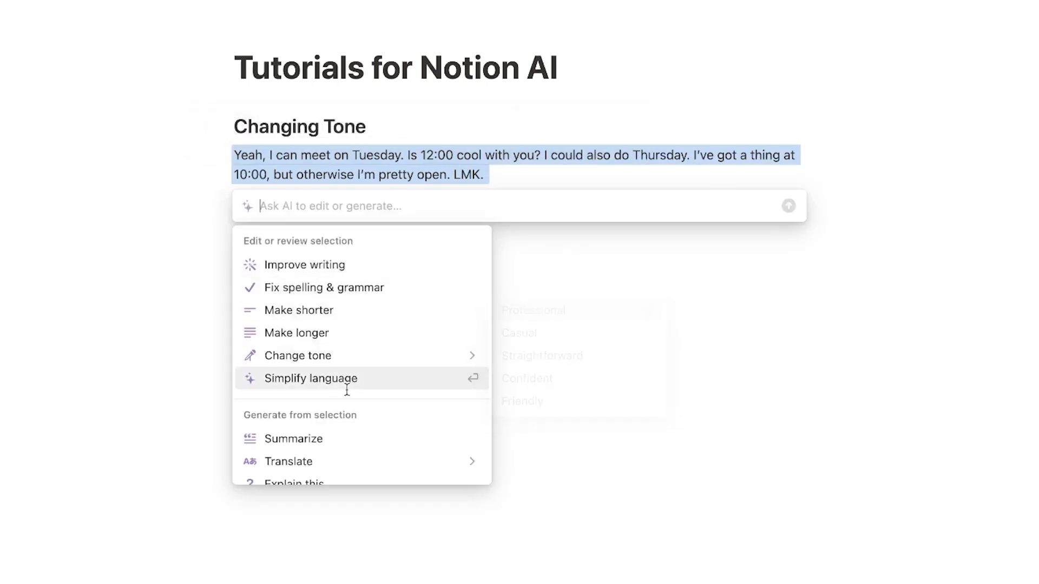
scroll(348, 390, "down", 3)
mouse_move(347, 393)
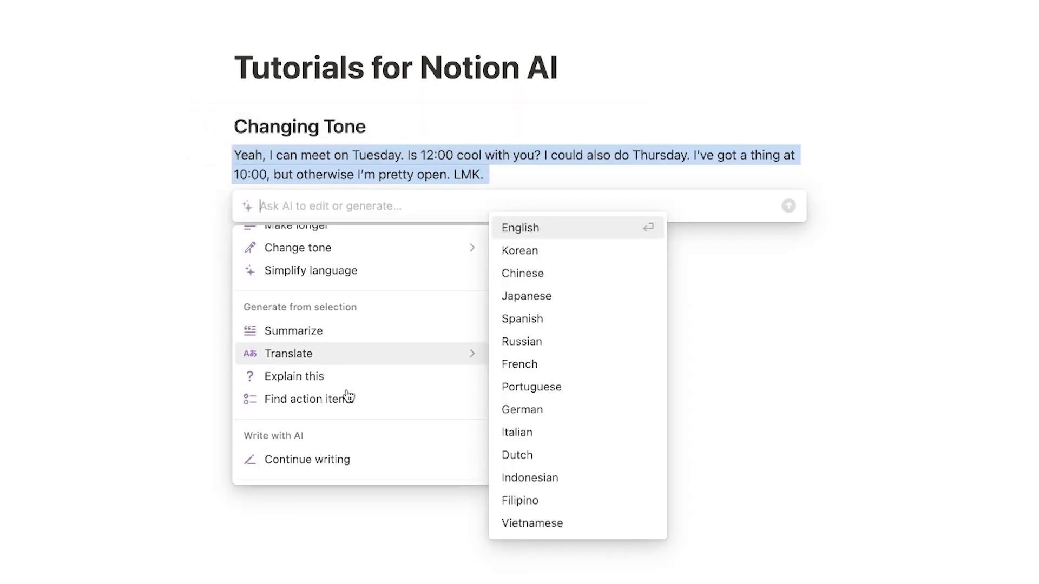
mouse_move(348, 248)
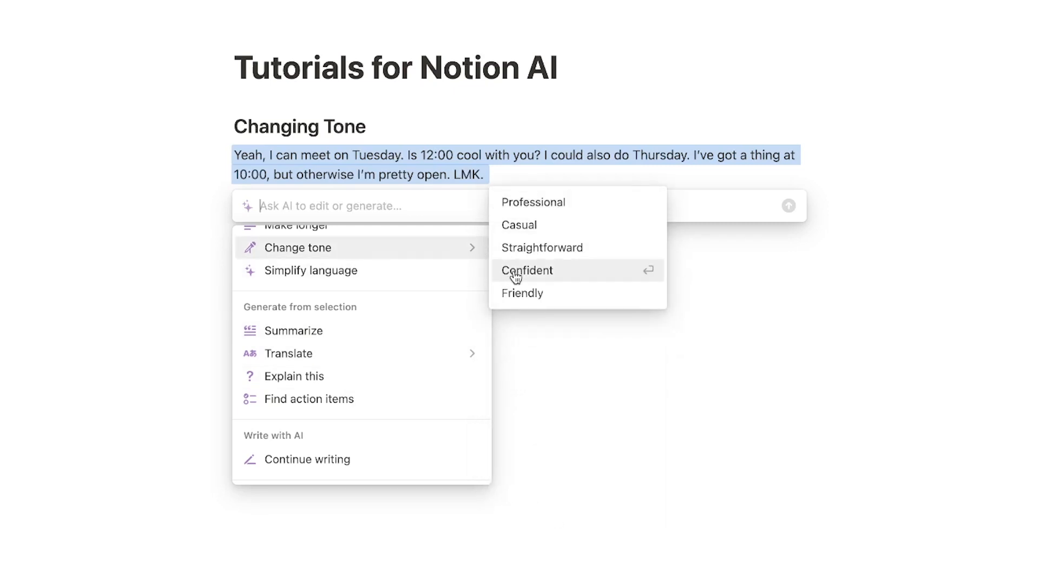
left_click(548, 203)
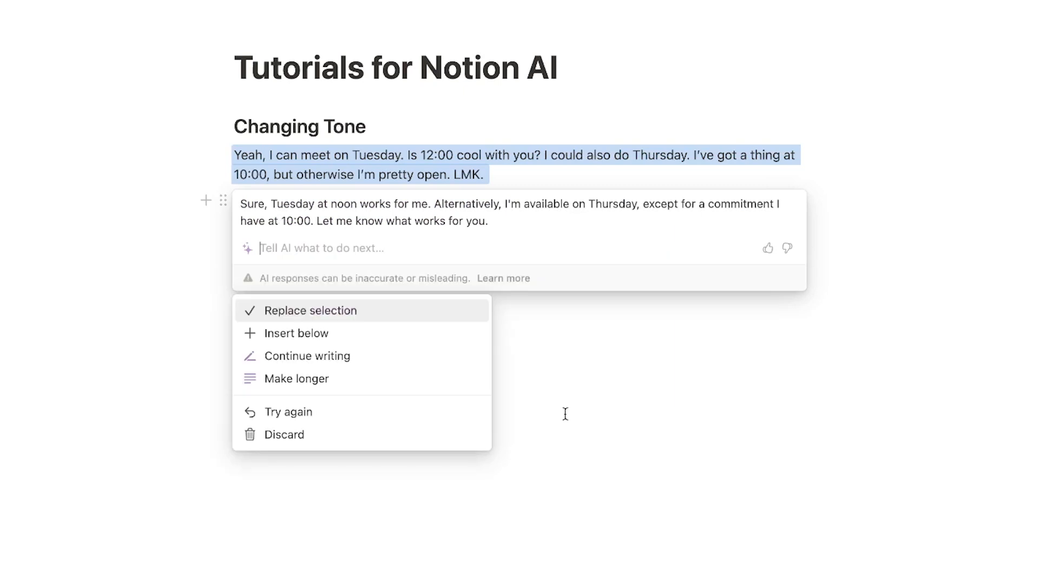
left_click(410, 341)
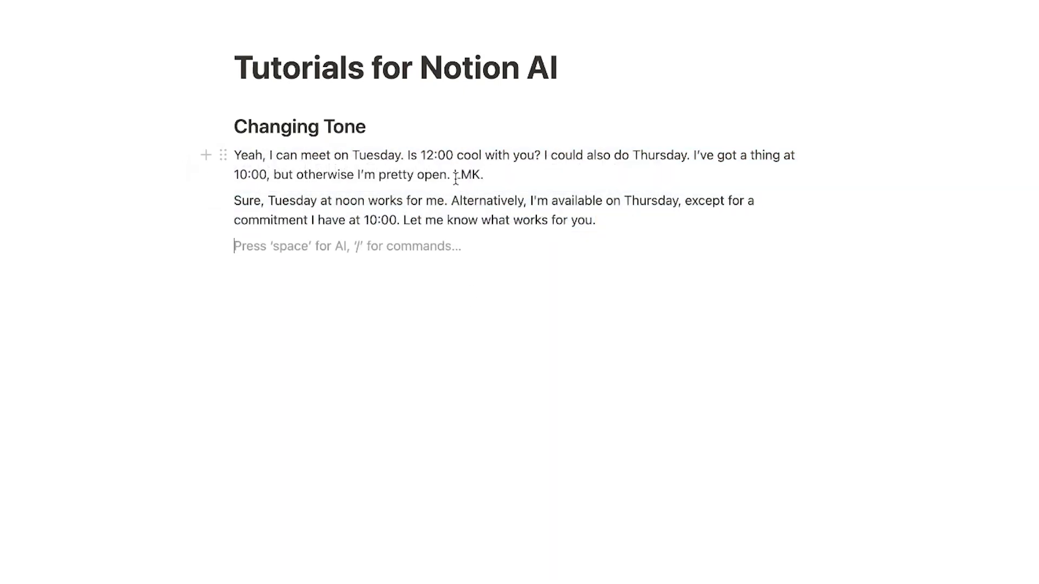
left_click_drag(455, 175, 498, 174)
left_click(498, 175)
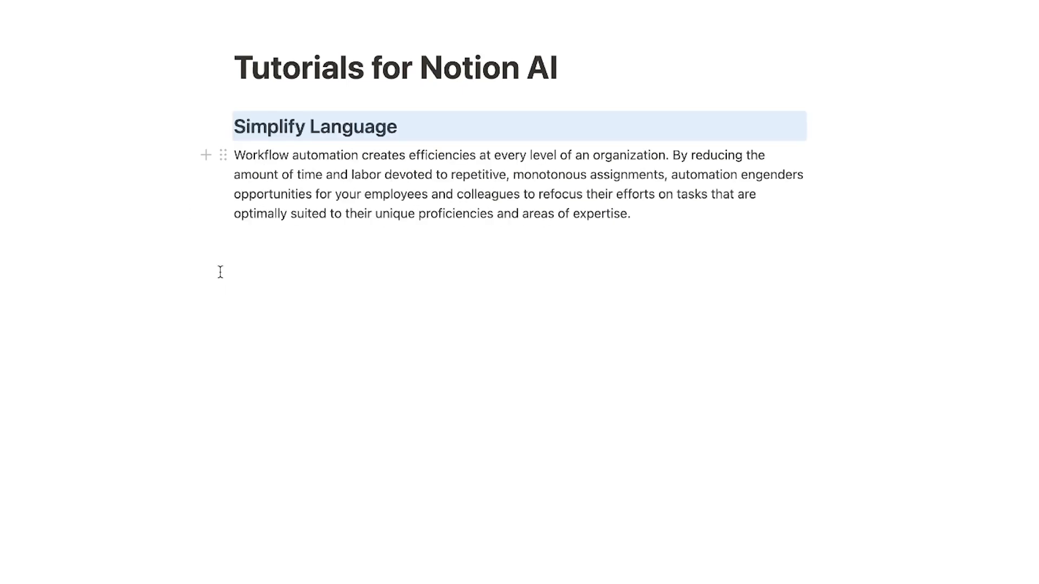
- Start an empty line below the workflow automation paragraph under Simplify Language
left_click(229, 284)
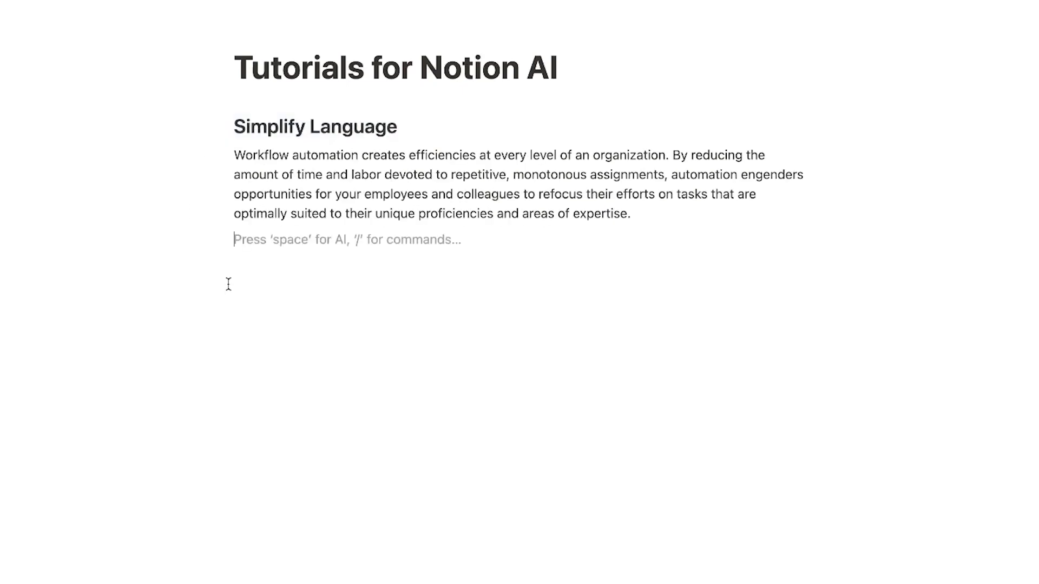